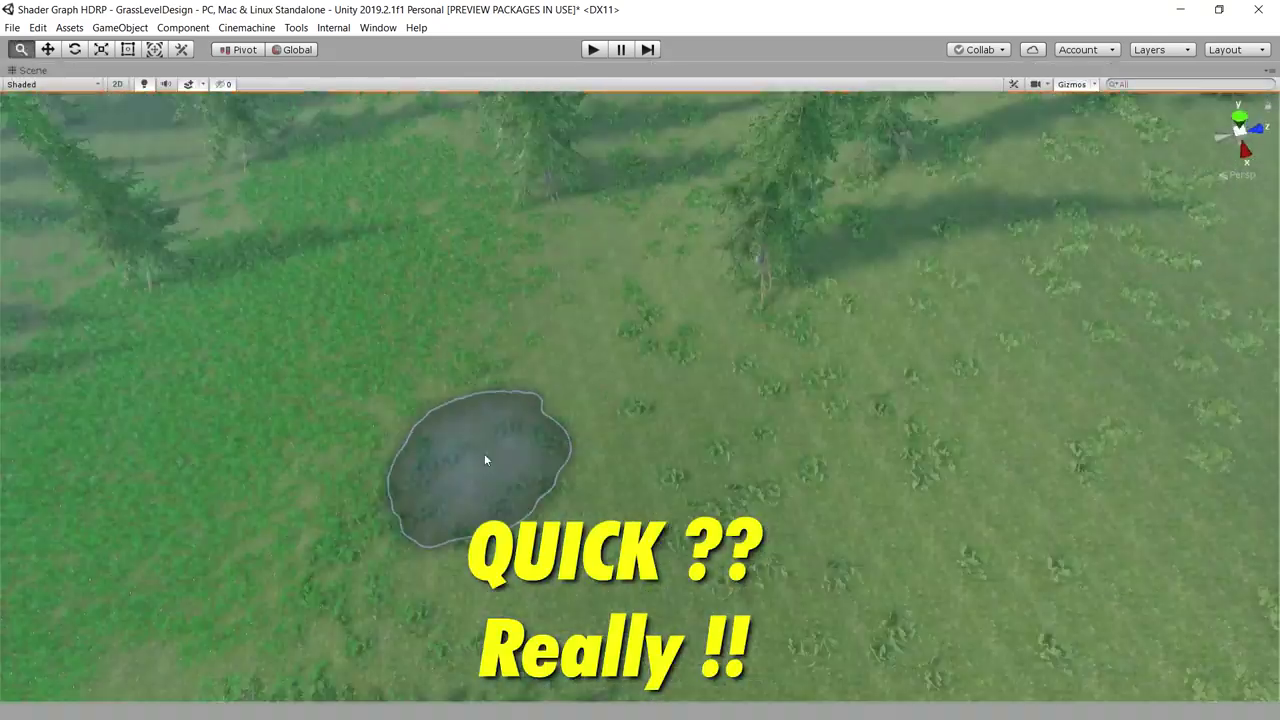
# Step: Tilt the view and inspect the Post Processing Settings, Render Settings and Directional Light objects
pyautogui.moveTo(836, 520)
pyautogui.mouseDown(button='right')
pyautogui.moveTo(900, 422)
pyautogui.moveTo(955, 500)
pyautogui.mouseUp(button='right')
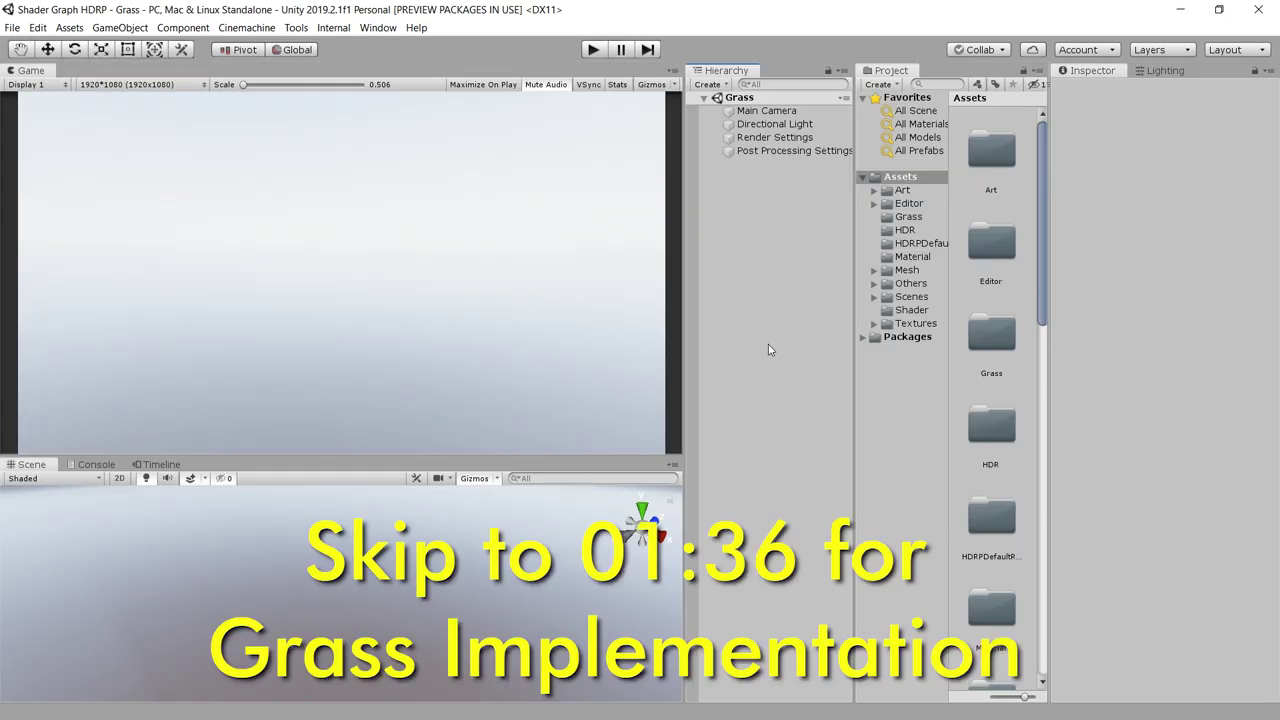
pyautogui.click(790, 150)
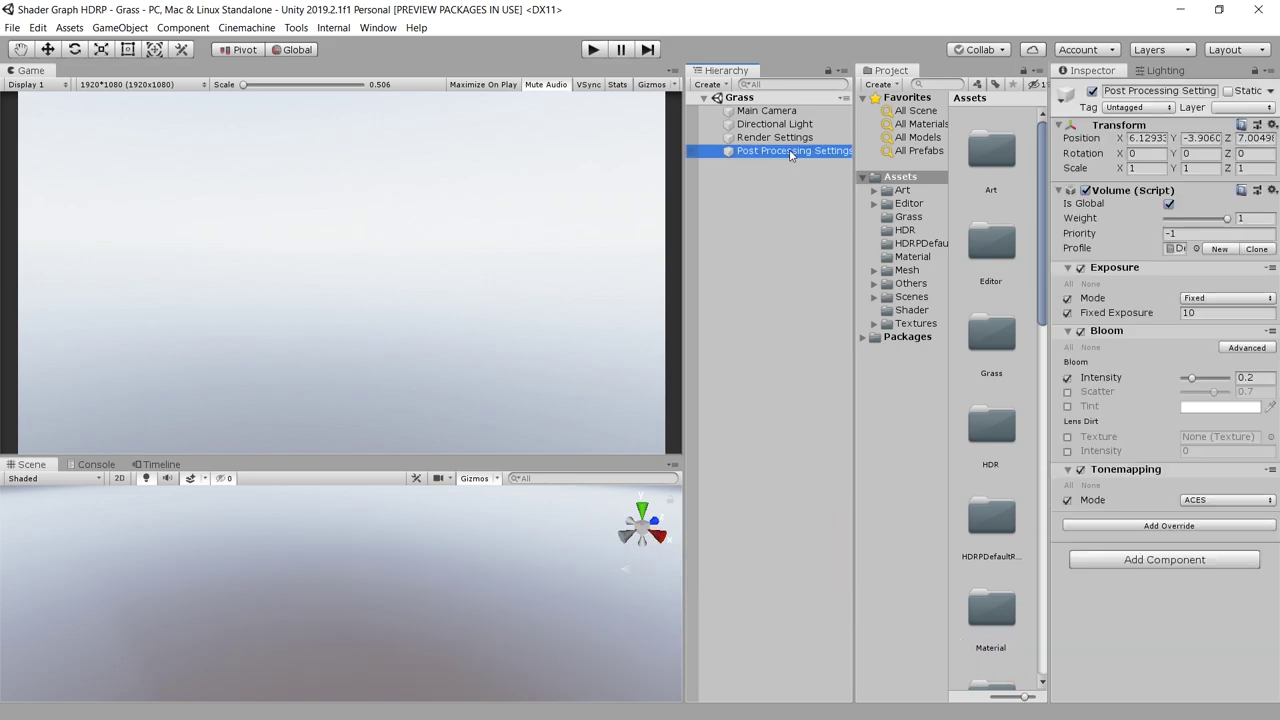
pyautogui.click(785, 137)
pyautogui.click(786, 126)
pyautogui.click(787, 176)
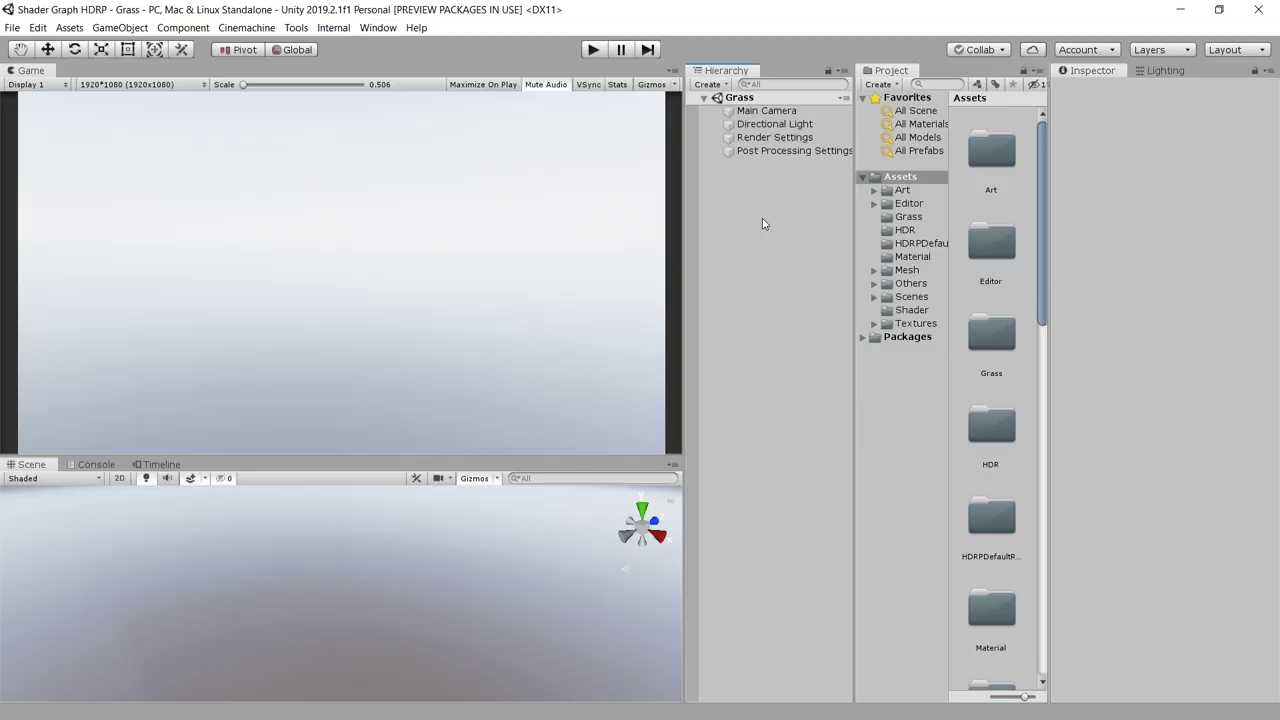
# Step: Create a Terrain object and set its Terrain Width and Terrain Length to 200
pyautogui.rightClick(734, 233)
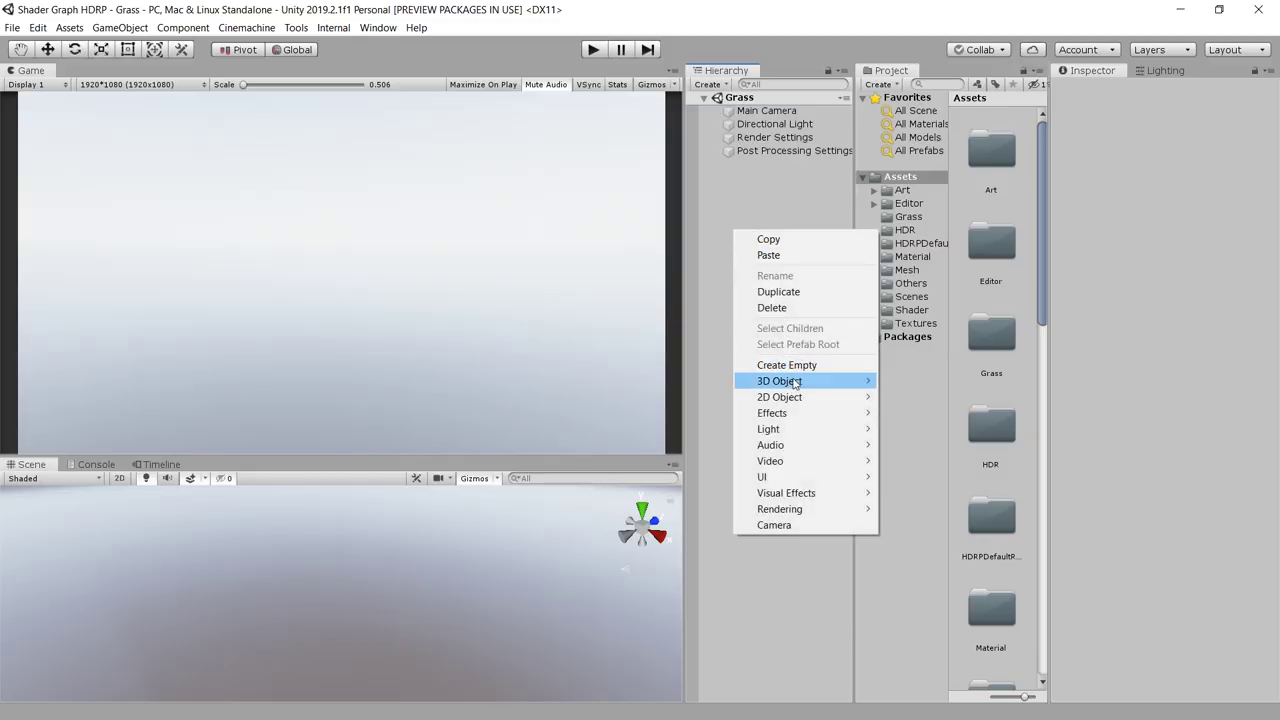
pyautogui.moveTo(795, 385)
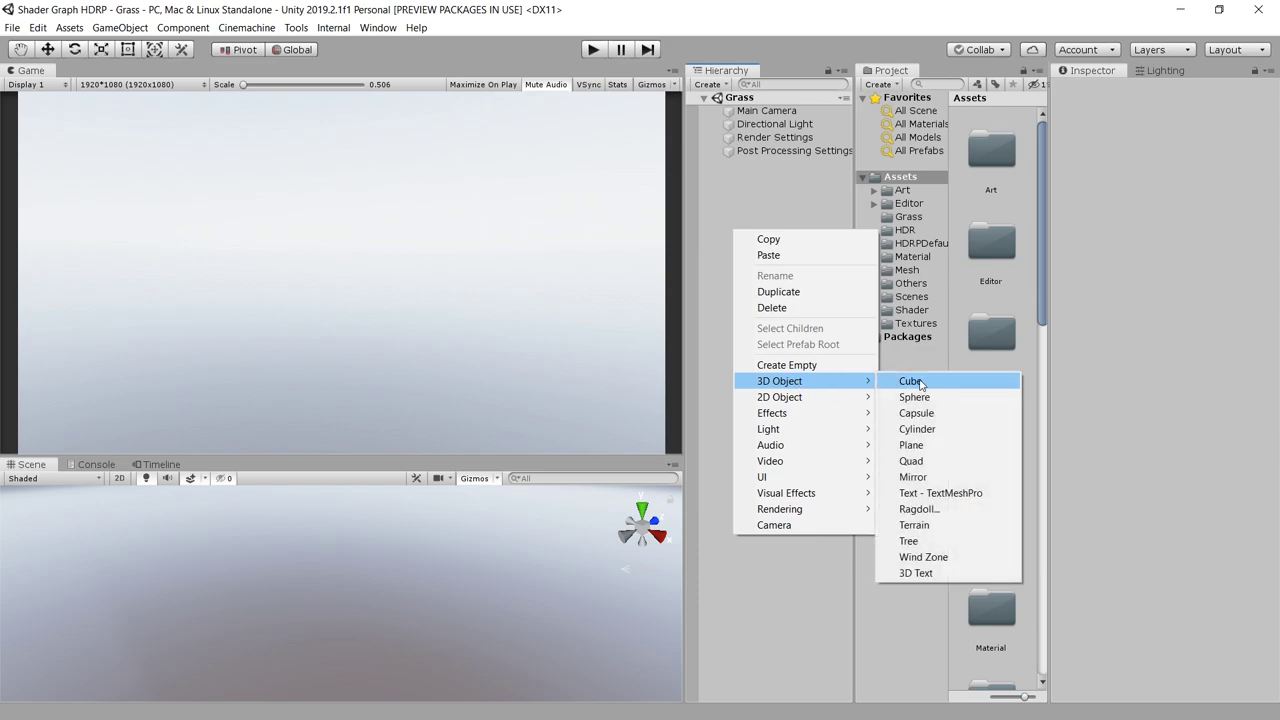
pyautogui.click(914, 525)
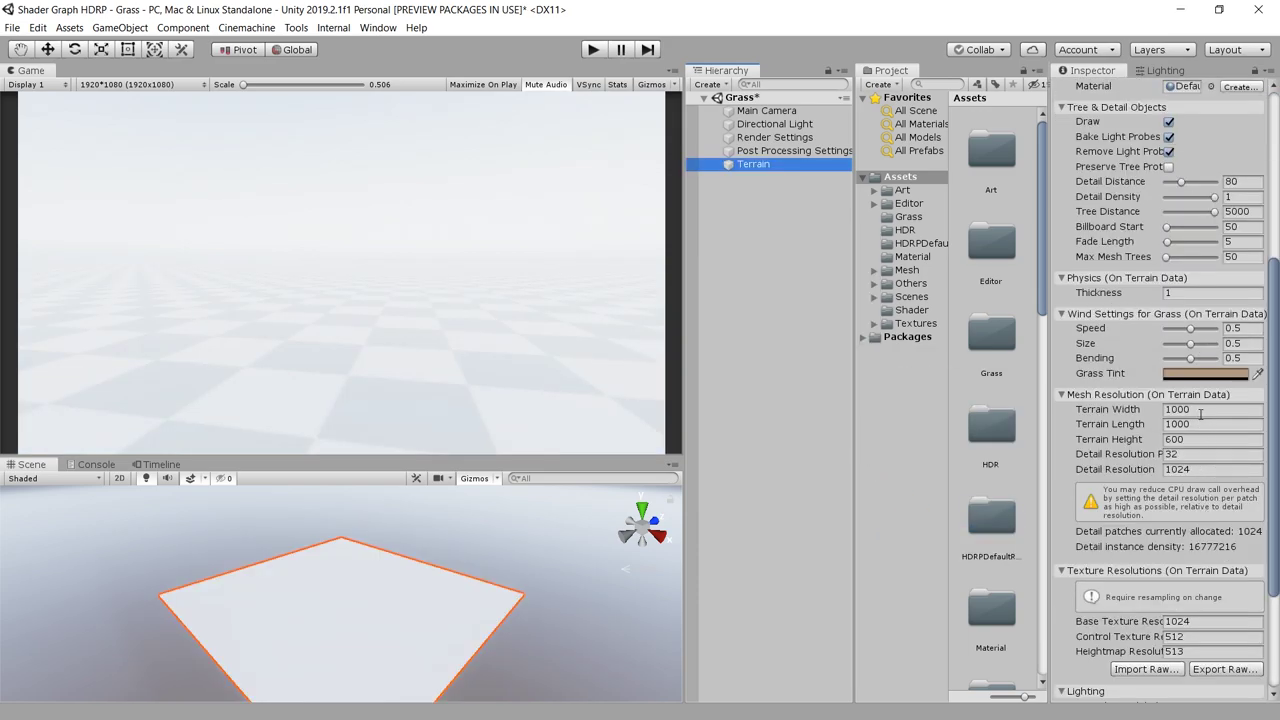
pyautogui.click(1201, 414)
pyautogui.write('200')
pyautogui.click(1199, 423)
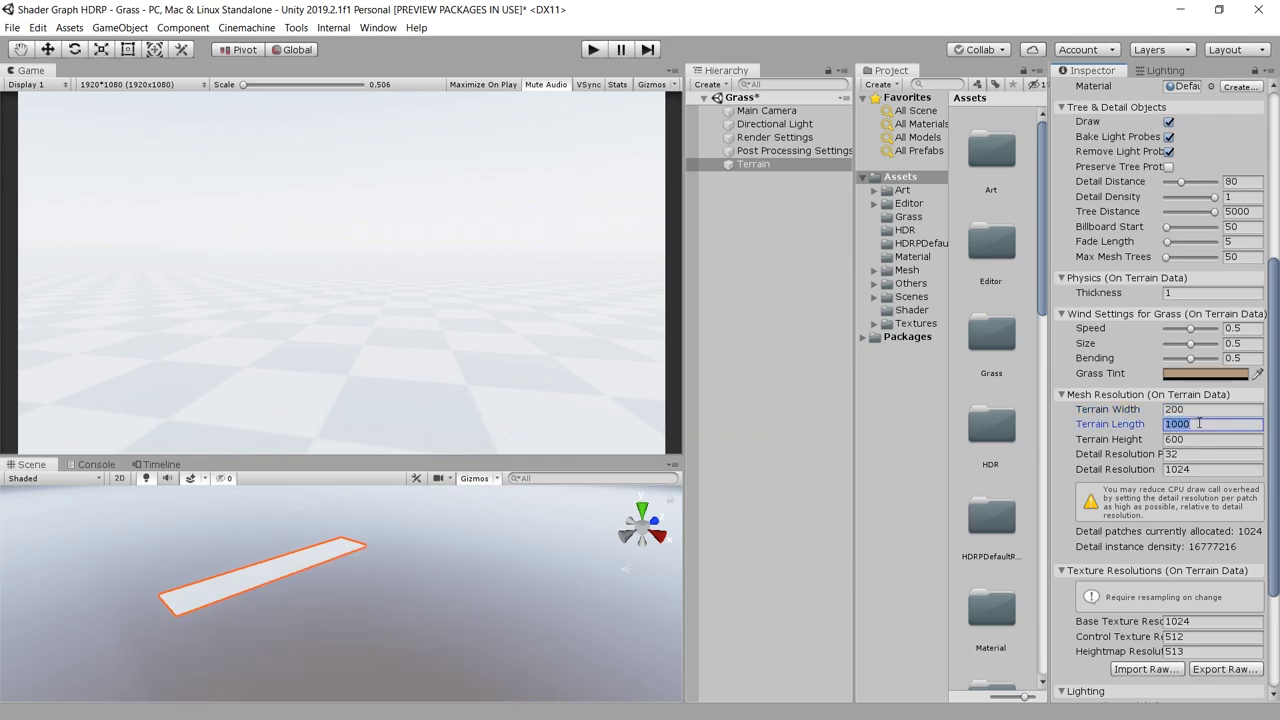
pyautogui.write('2')
pyautogui.press('Return')
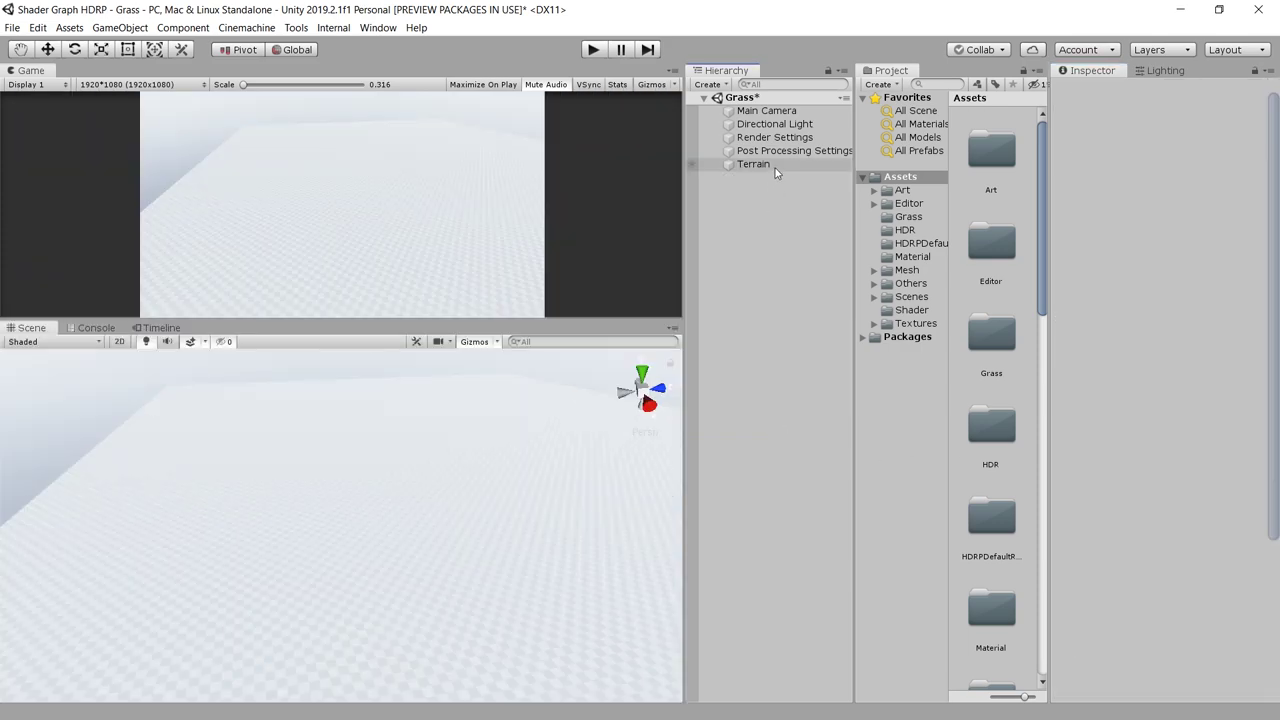
pyautogui.click(754, 164)
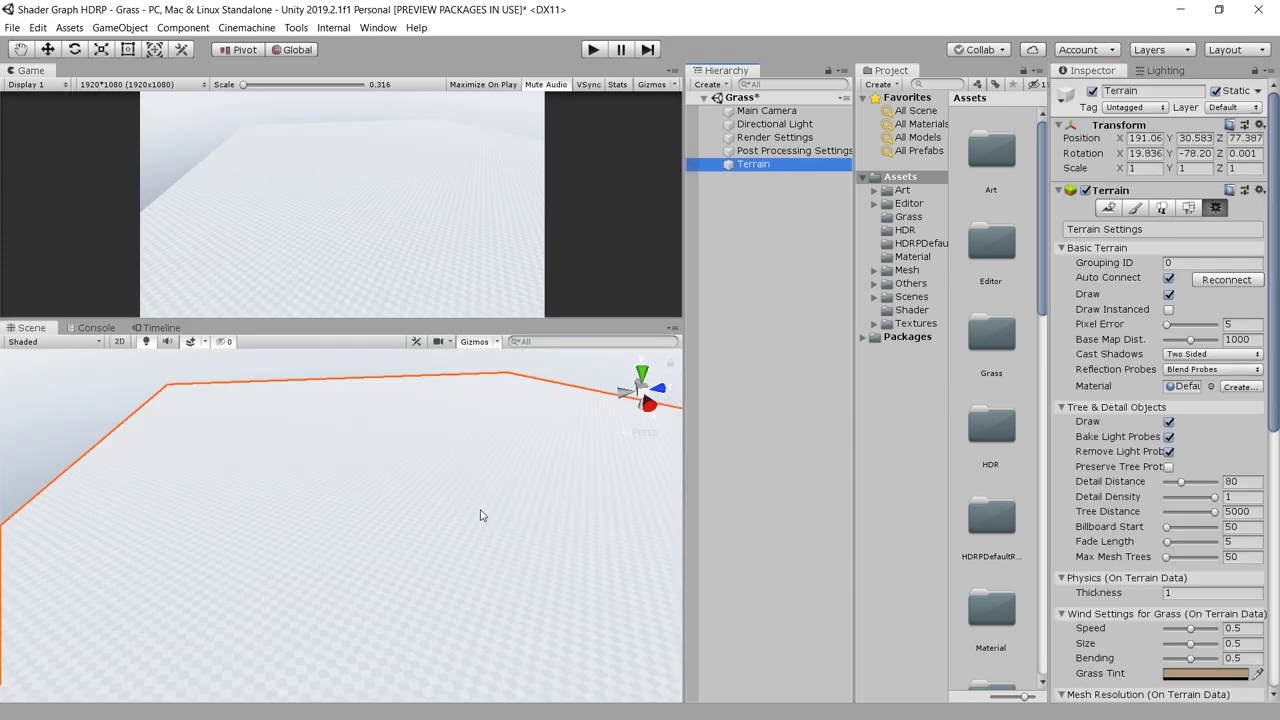
# Step: In Paint Texture mode, create terrain layer NewLayer 1 from the grass albedo texture
pyautogui.click(1140, 209)
pyautogui.click(1146, 226)
pyautogui.click(1140, 261)
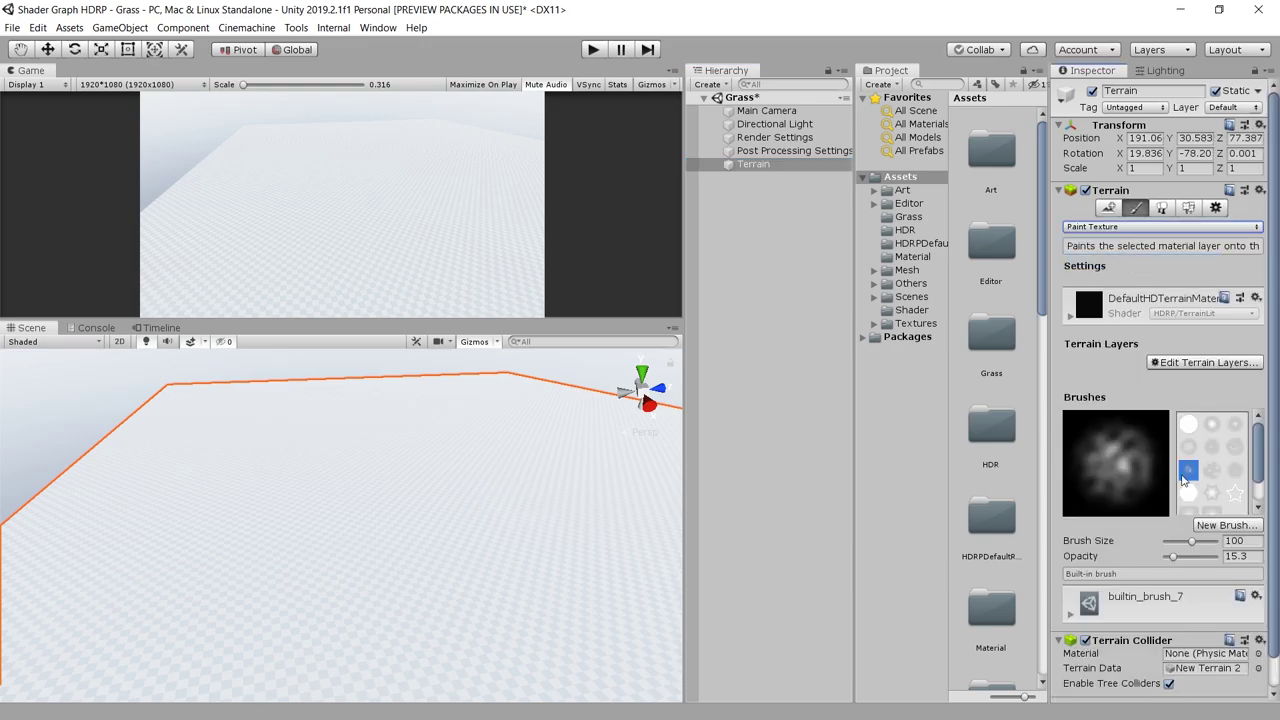
pyautogui.click(1157, 365)
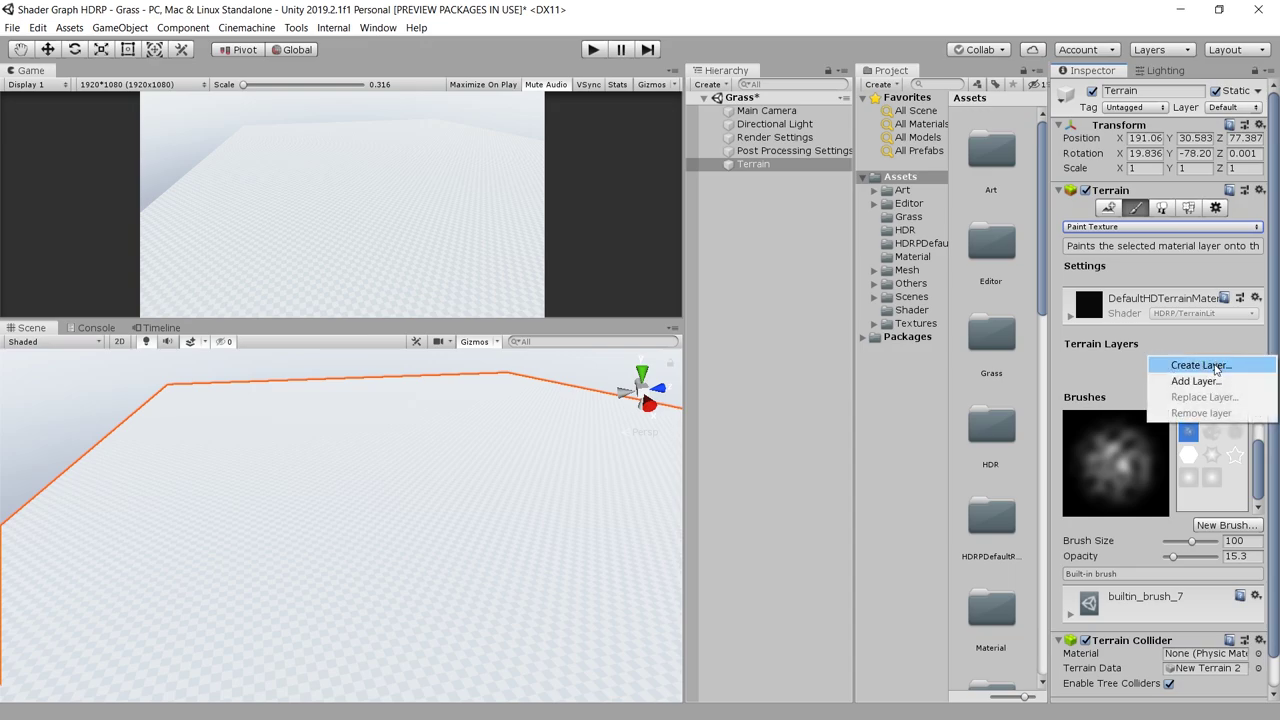
pyautogui.click(1200, 365)
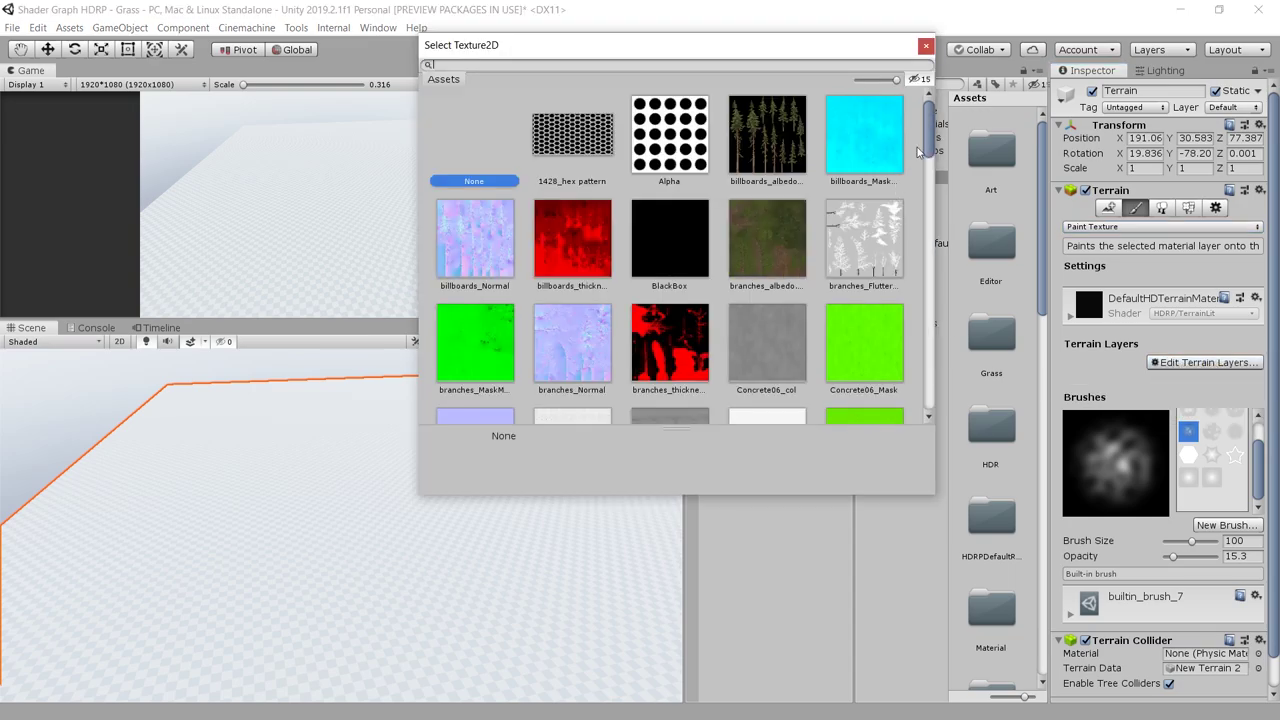
pyautogui.moveTo(928, 146); pyautogui.dragTo(863, 209)
pyautogui.click(870, 231)
pyautogui.click(1188, 432)
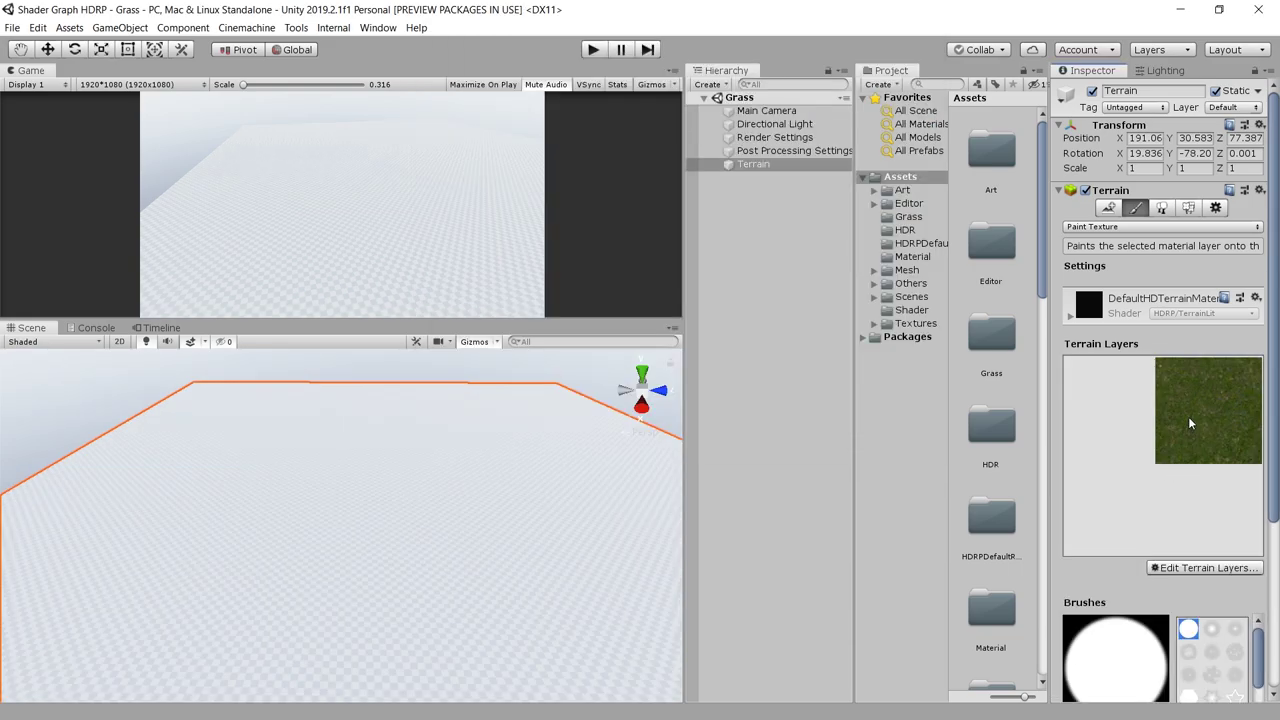
pyautogui.click(1189, 420)
# Step: Set the brush size to 51 and paint the grass layer over the whole terrain
pyautogui.scroll(-3, 1195, 480)
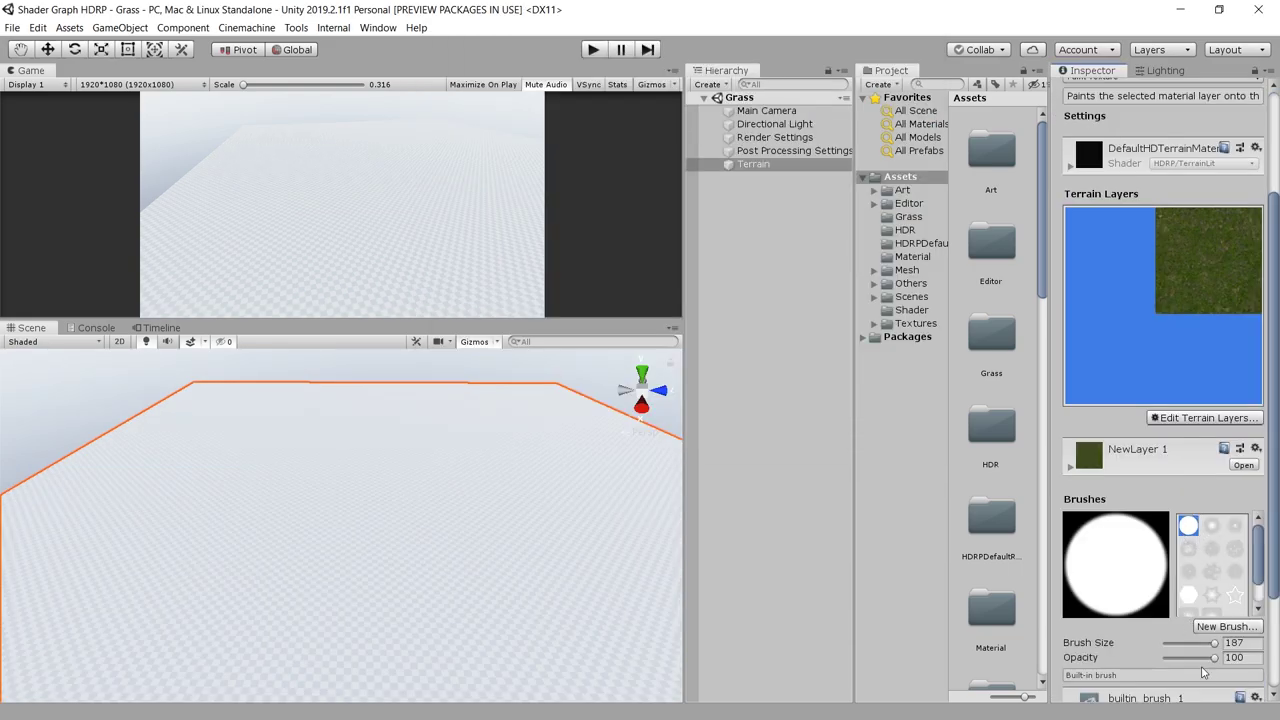
pyautogui.click(1230, 645)
pyautogui.scroll(-3, 269, 470)
pyautogui.moveTo(380, 449)
pyautogui.mouseDown()
pyautogui.moveTo(269, 506)
pyautogui.moveTo(382, 469)
pyautogui.moveTo(538, 505)
pyautogui.moveTo(534, 518)
pyautogui.moveTo(349, 453)
pyautogui.moveTo(334, 419)
pyautogui.moveTo(335, 520)
pyautogui.moveTo(221, 482)
pyautogui.moveTo(530, 577)
pyautogui.mouseUp()
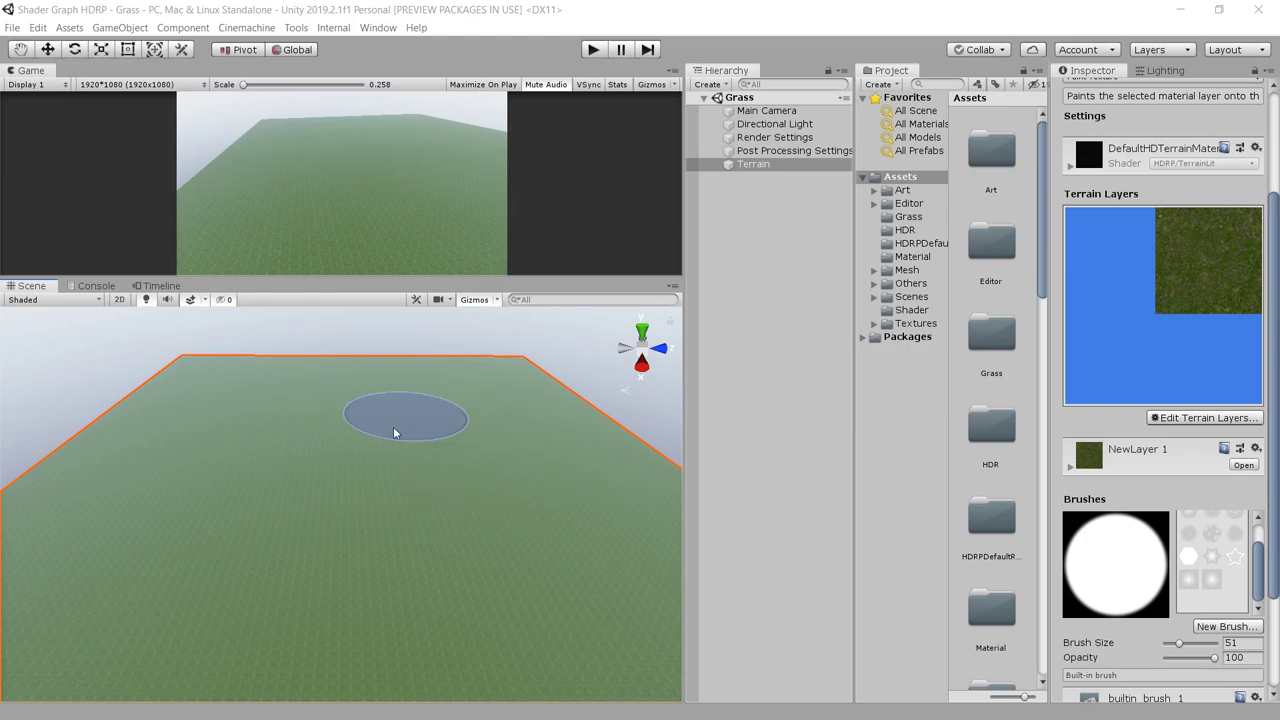
# Step: Raise gentle hills using Raise or Lower Terrain with an irregular brush, size 157, opacity 12
pyautogui.scroll(3, 1158, 249)
pyautogui.click(1160, 227)
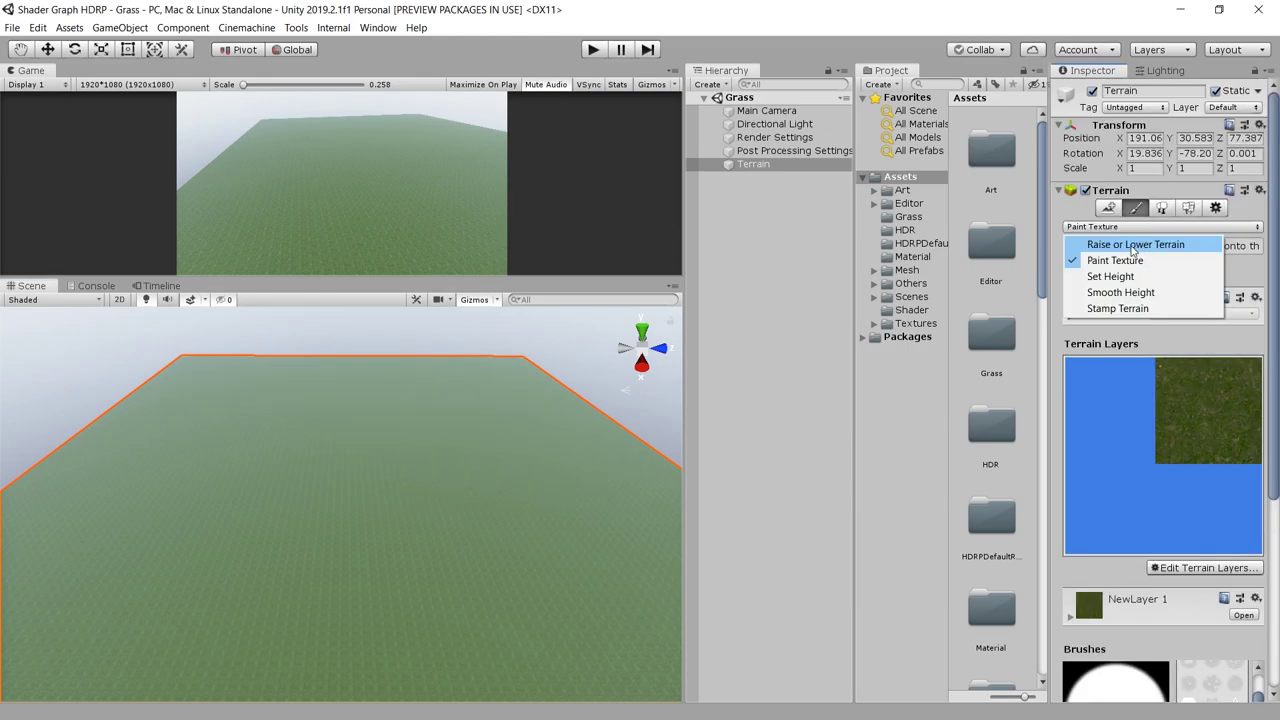
pyautogui.click(1151, 245)
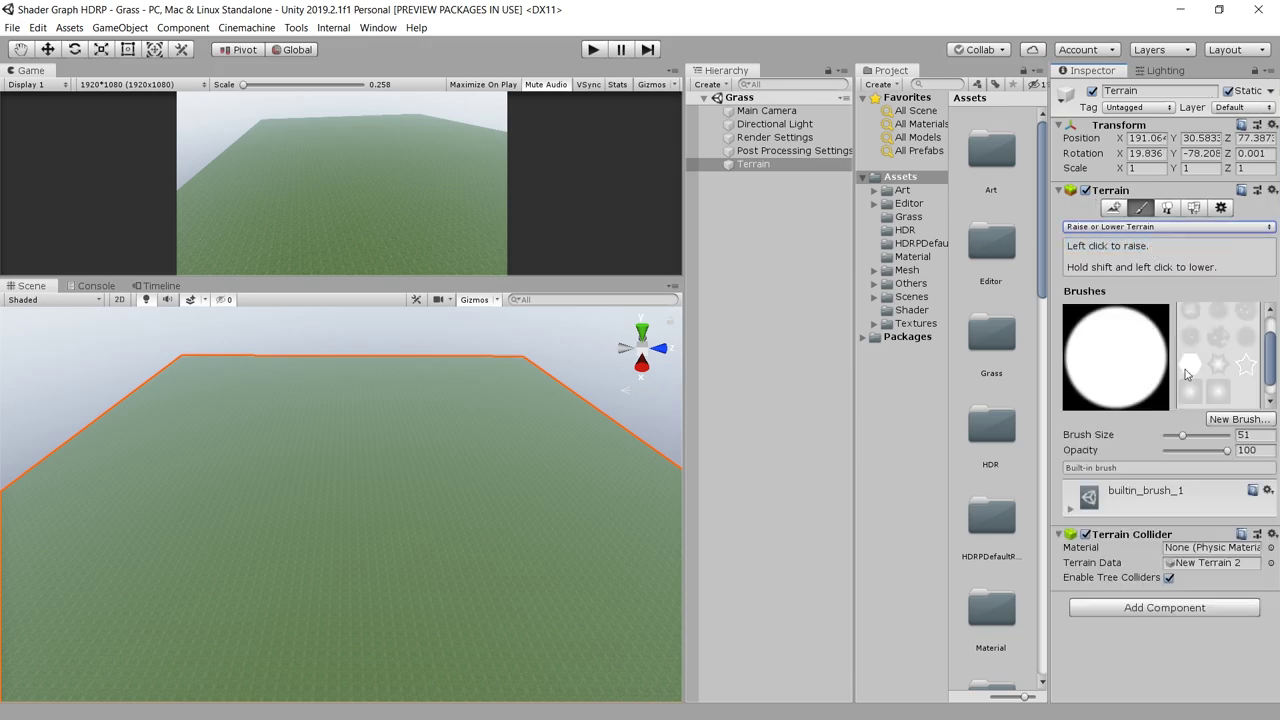
pyautogui.click(1218, 336)
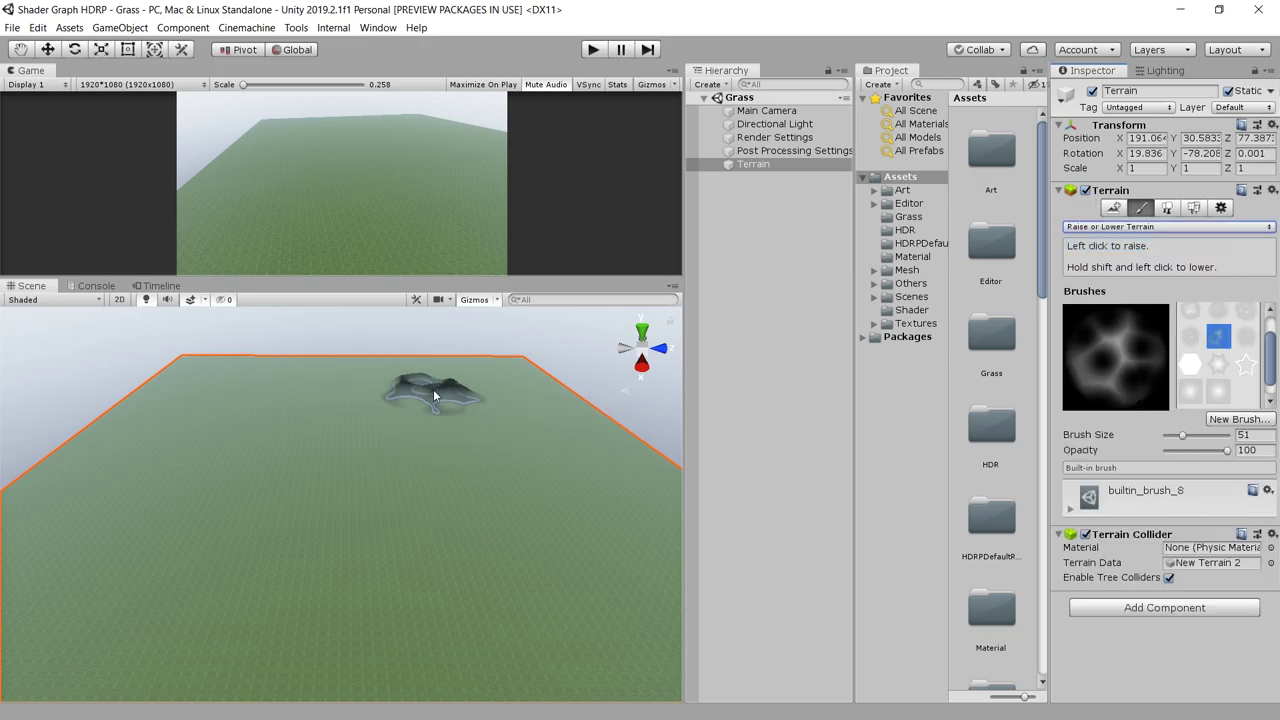
pyautogui.click(1217, 435)
pyautogui.moveTo(1208, 452); pyautogui.dragTo(1172, 450)
pyautogui.moveTo(113, 524)
pyautogui.mouseDown()
pyautogui.moveTo(215, 597)
pyautogui.moveTo(520, 427)
pyautogui.moveTo(309, 407)
pyautogui.moveTo(324, 568)
pyautogui.mouseUp()
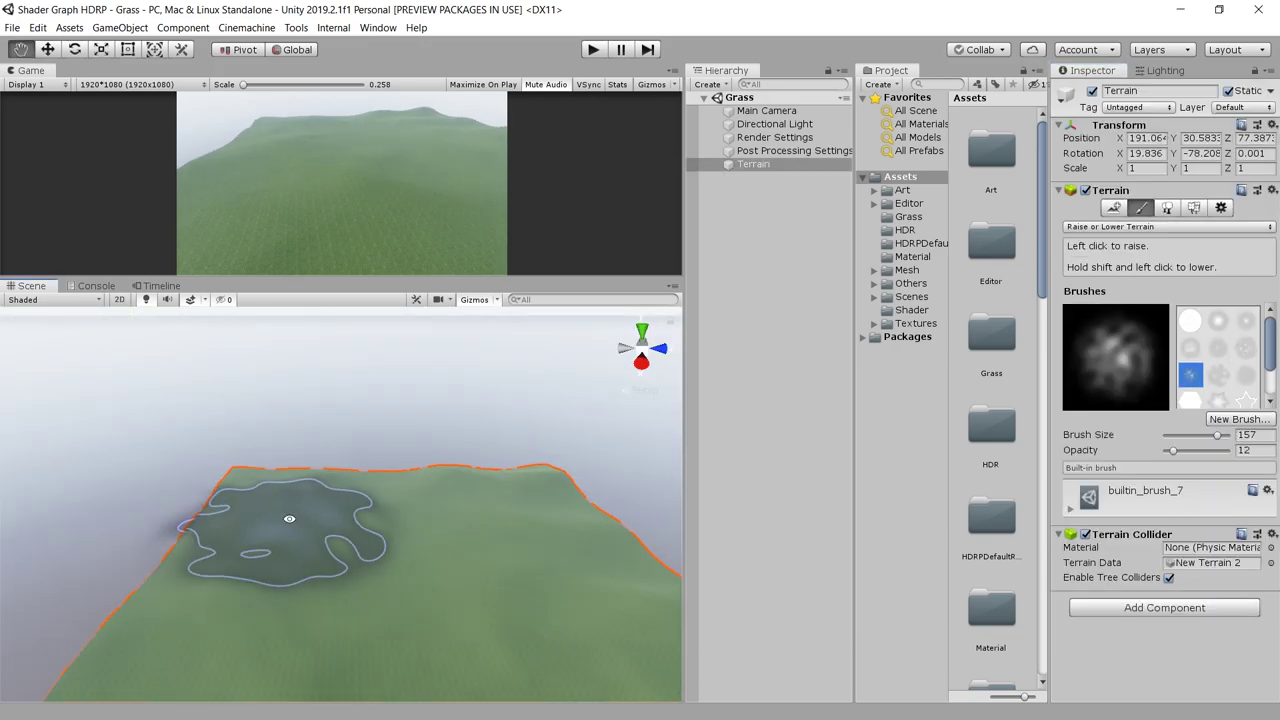
pyautogui.moveTo(289, 518); pyautogui.dragTo(566, 582, button='right')
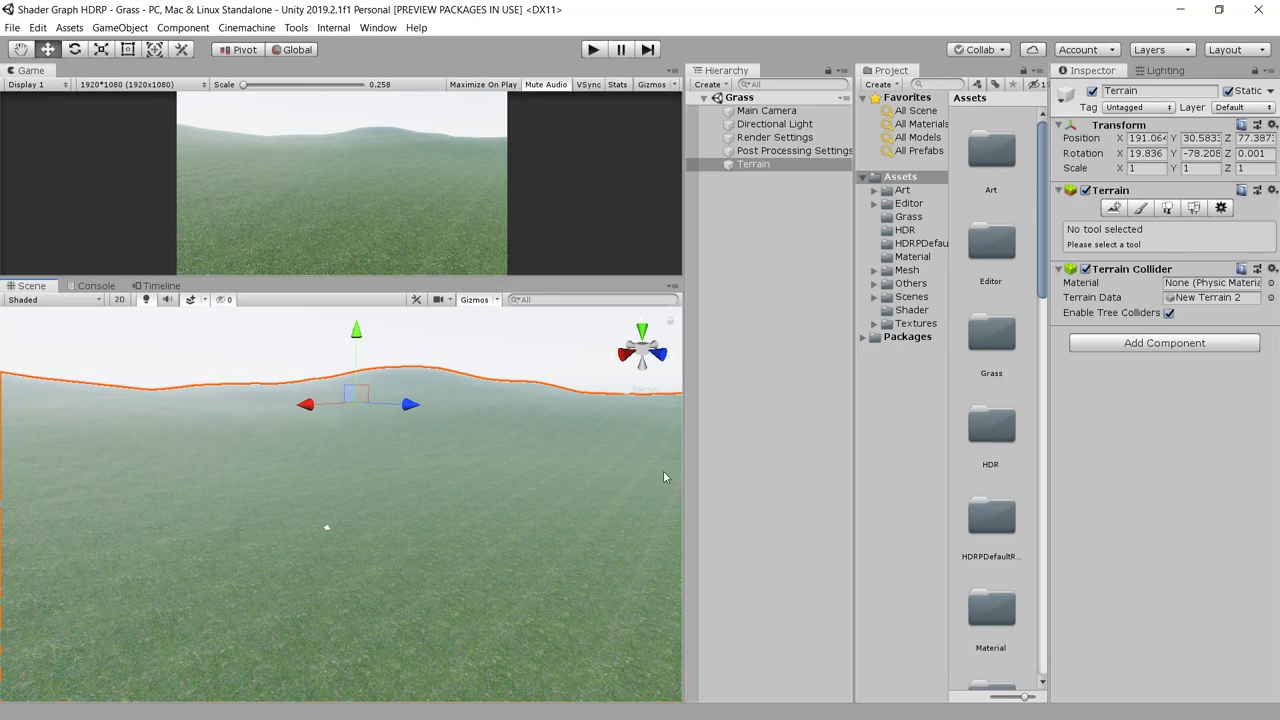
# Step: Add the pine_004_1_baked_hierarchy prefab as a tree type in Paint Trees
pyautogui.click(1168, 209)
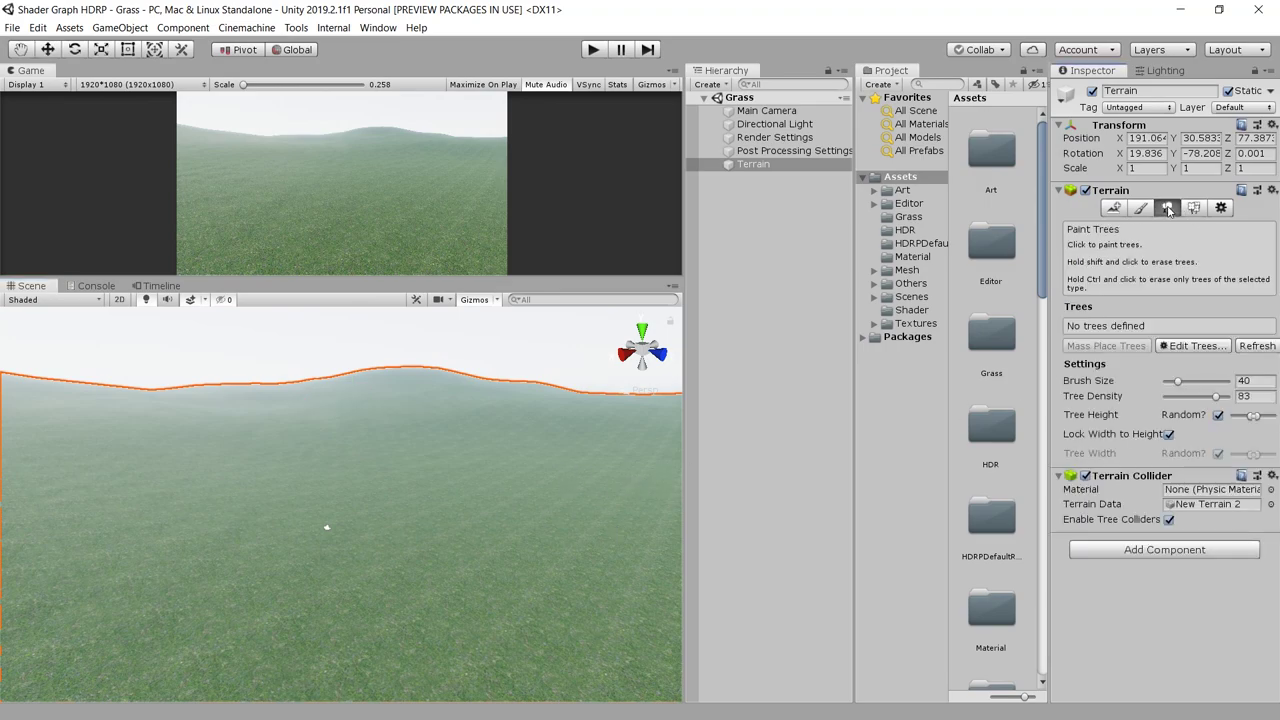
pyautogui.click(1191, 347)
pyautogui.click(1205, 357)
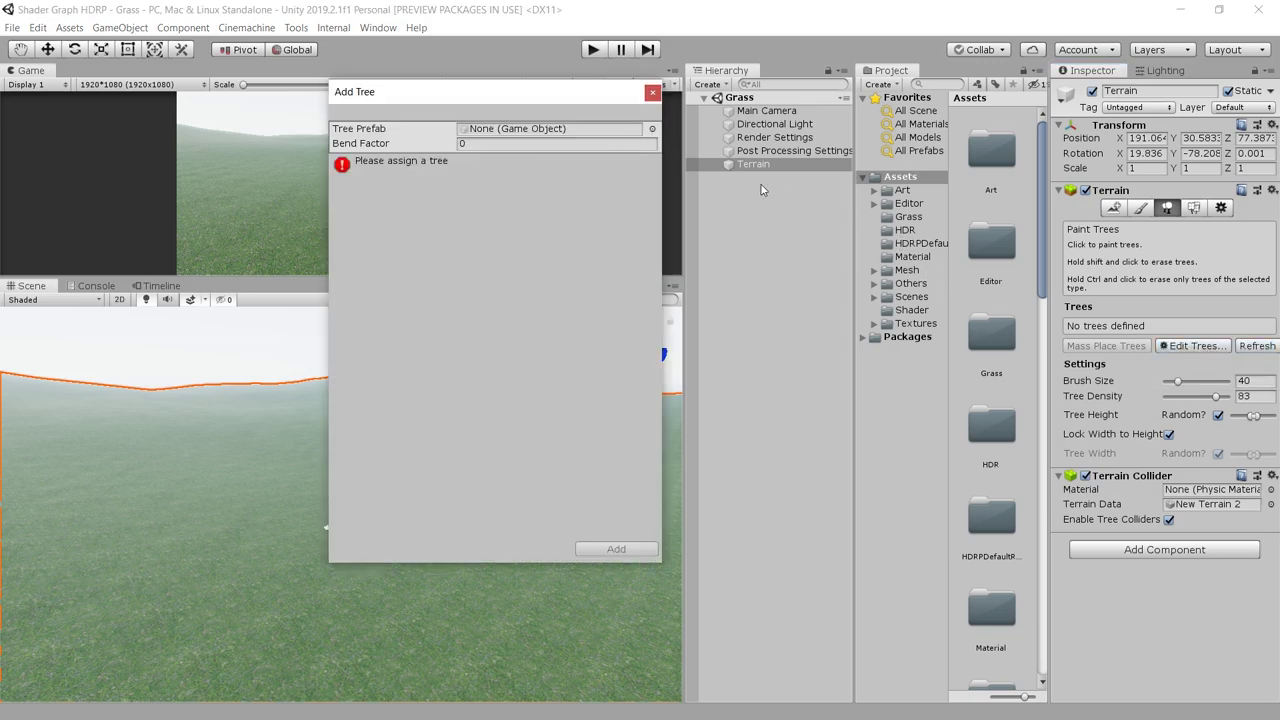
pyautogui.click(651, 128)
pyautogui.moveTo(929, 165); pyautogui.dragTo(938, 291)
pyautogui.click(680, 287)
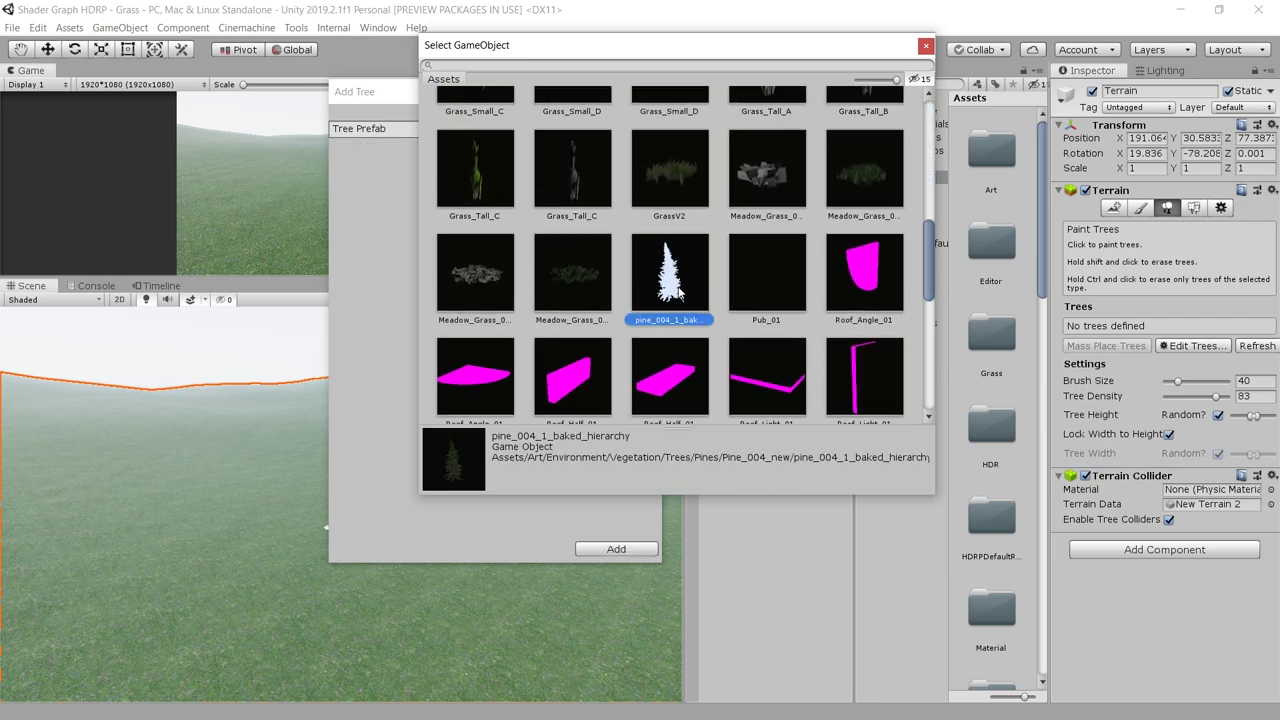
pyautogui.click(926, 45)
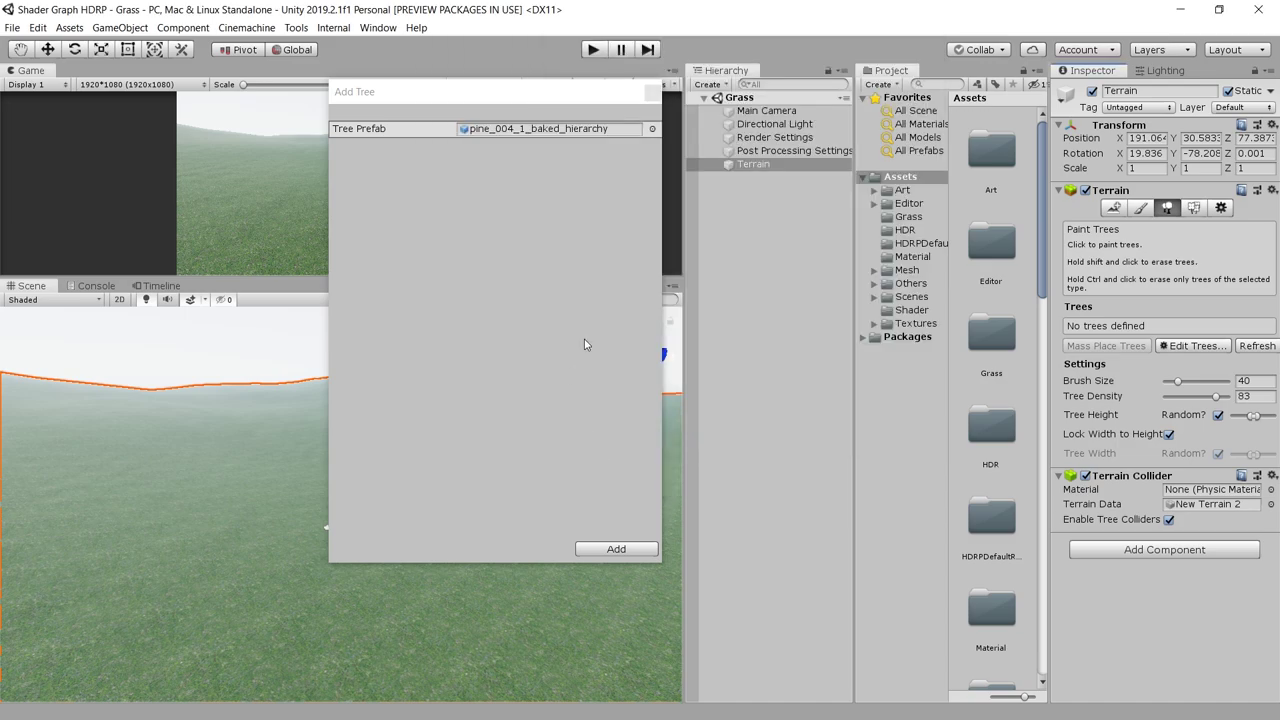
pyautogui.click(624, 553)
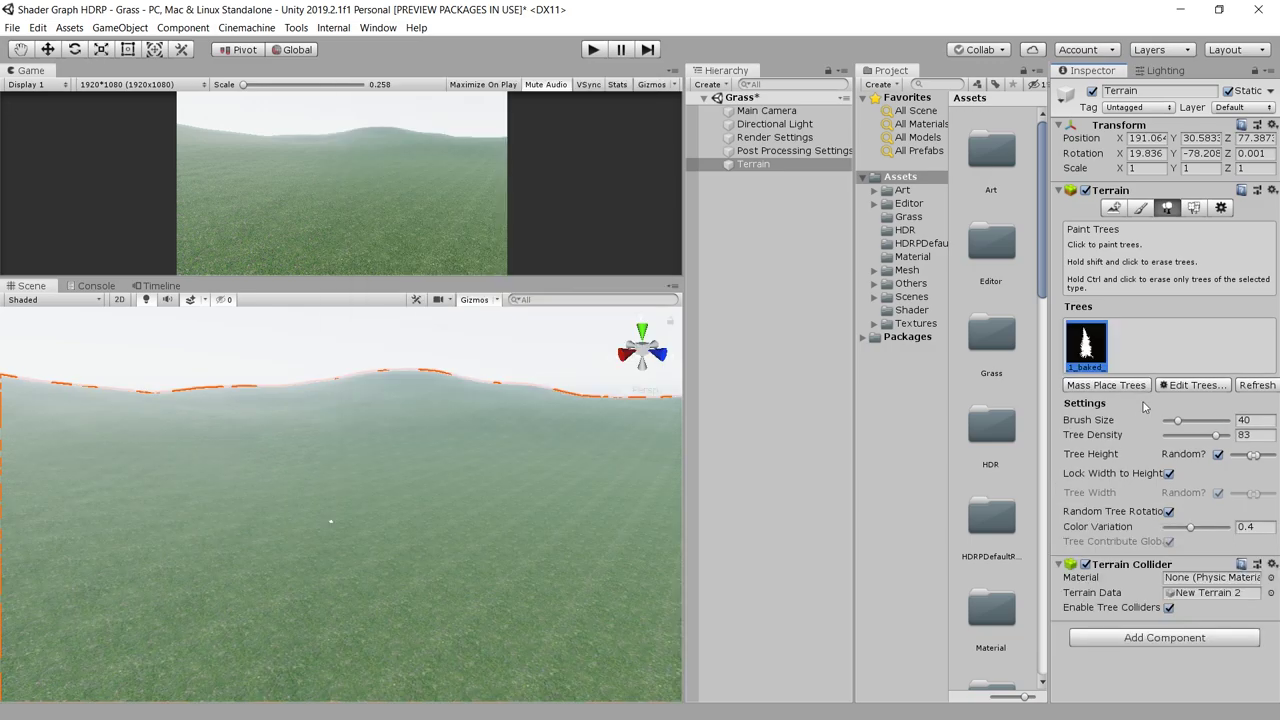
# Step: Mass place 100 pine trees across the terrain and fly the view in among them
pyautogui.click(1105, 385)
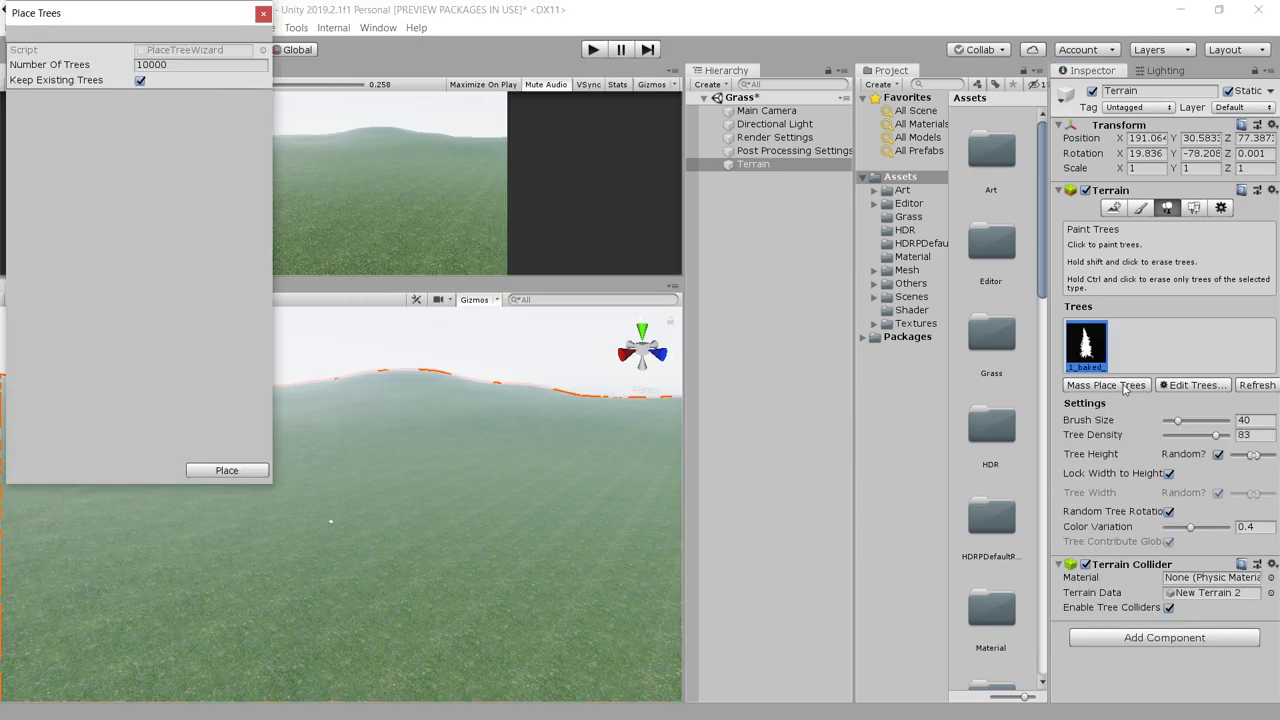
pyautogui.click(182, 64)
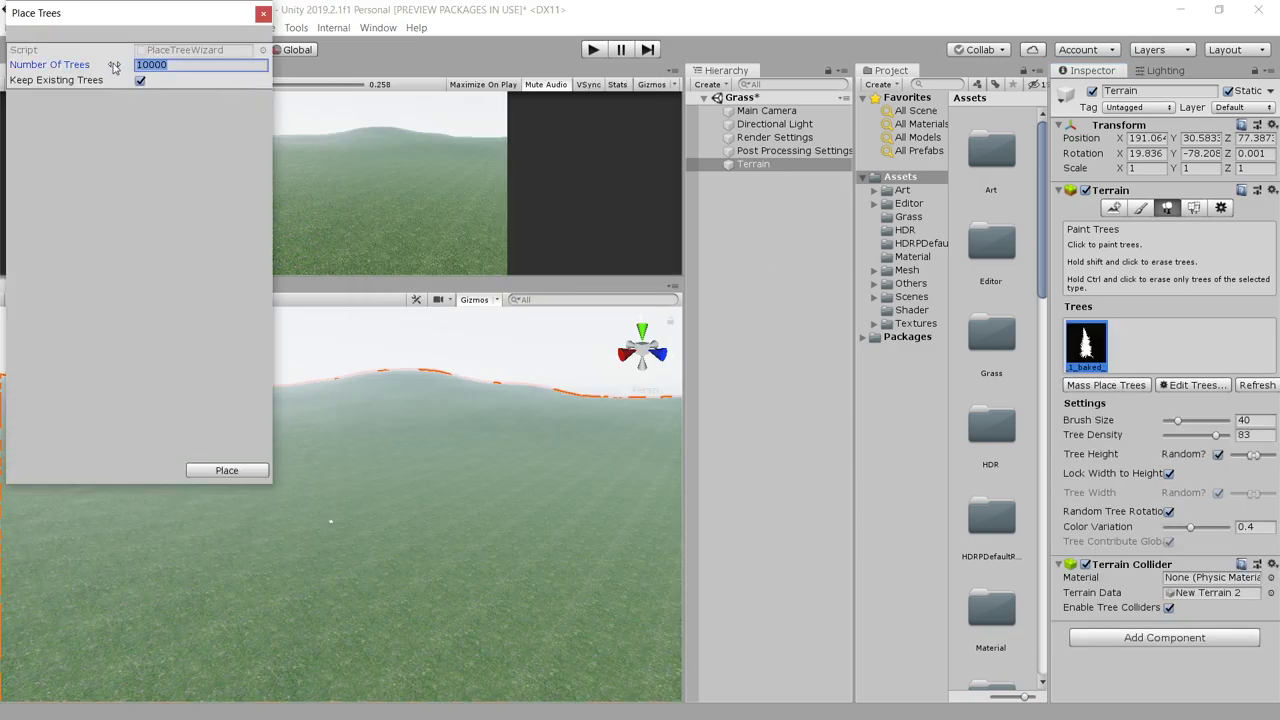
pyautogui.click(226, 470)
pyautogui.click(808, 471)
pyautogui.moveTo(341, 432); pyautogui.dragTo(434, 489, button='right')
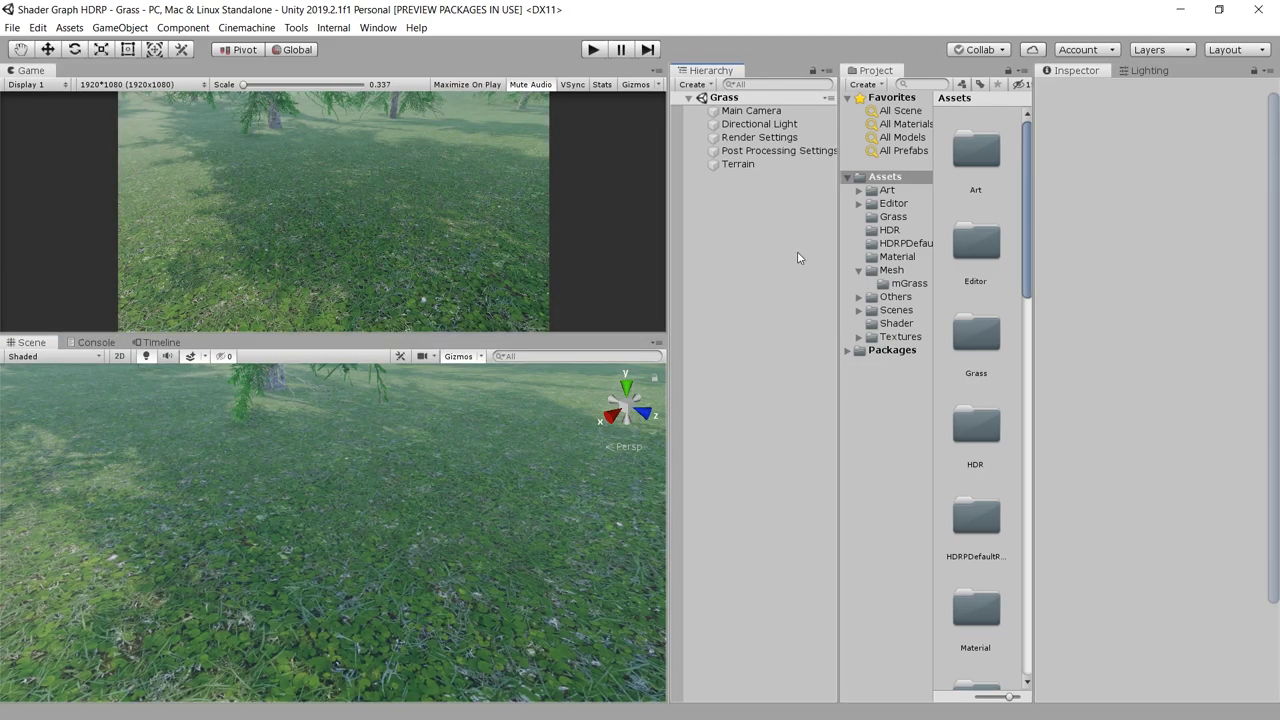
# Step: Select the terrain, pick a round brush, and add GrassTexture as a billboard grass detail
pyautogui.click(740, 165)
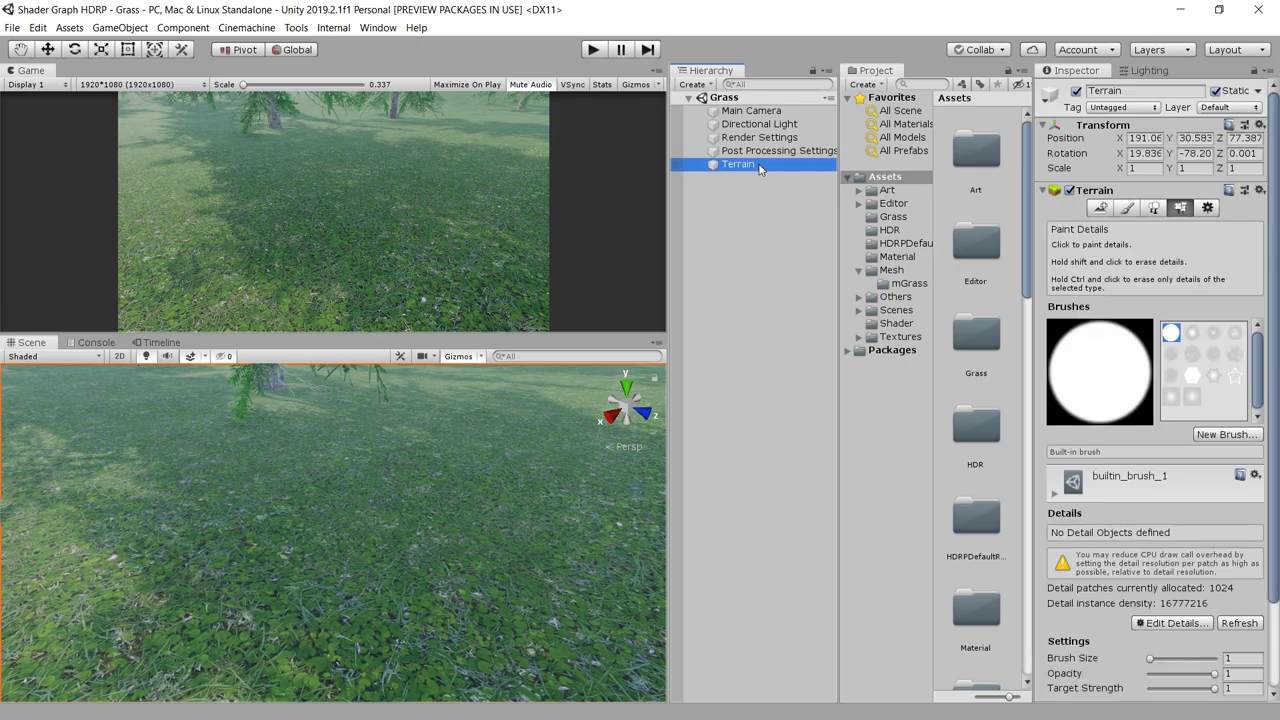
pyautogui.click(1172, 333)
pyautogui.scroll(-3, 1276, 460)
pyautogui.click(1166, 522)
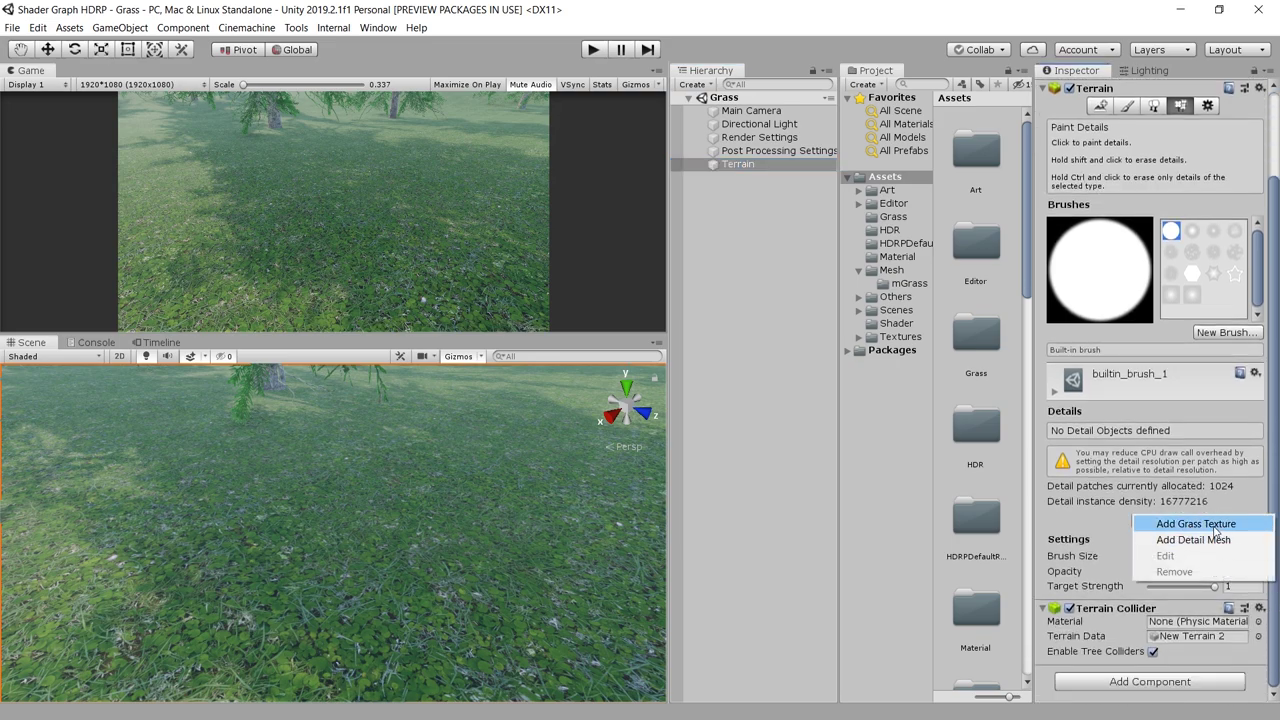
pyautogui.click(1196, 524)
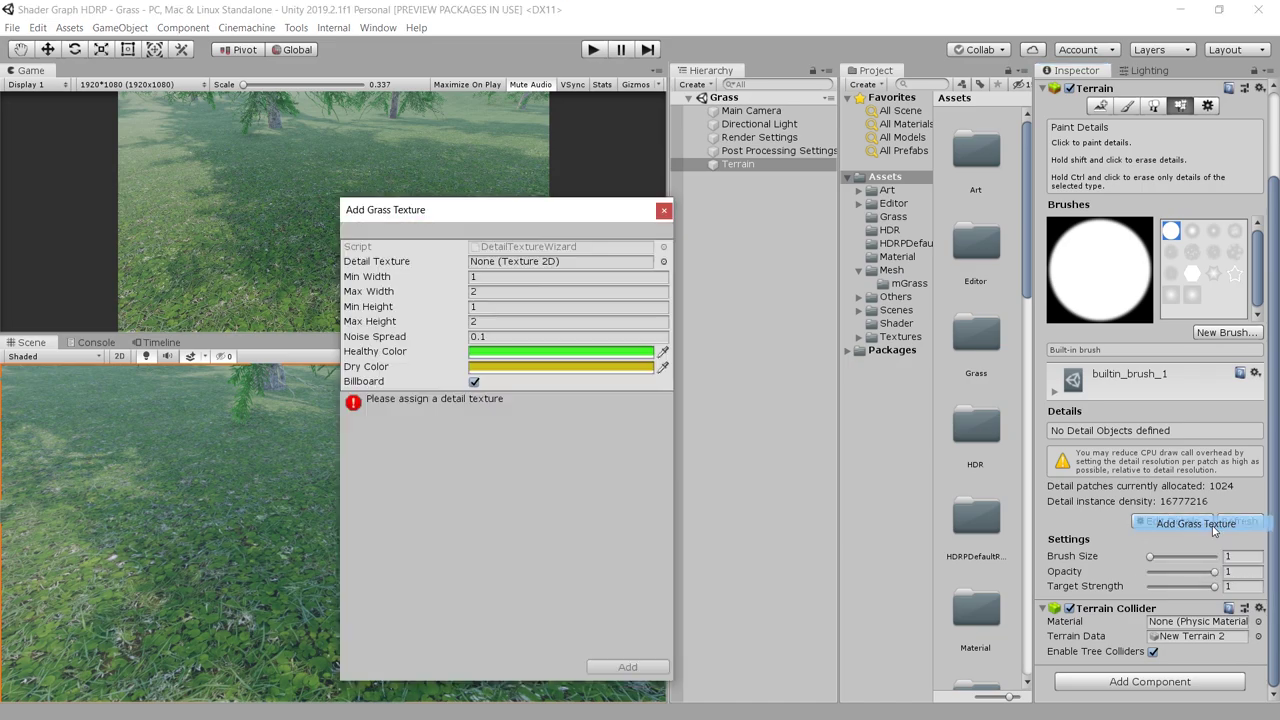
pyautogui.click(663, 262)
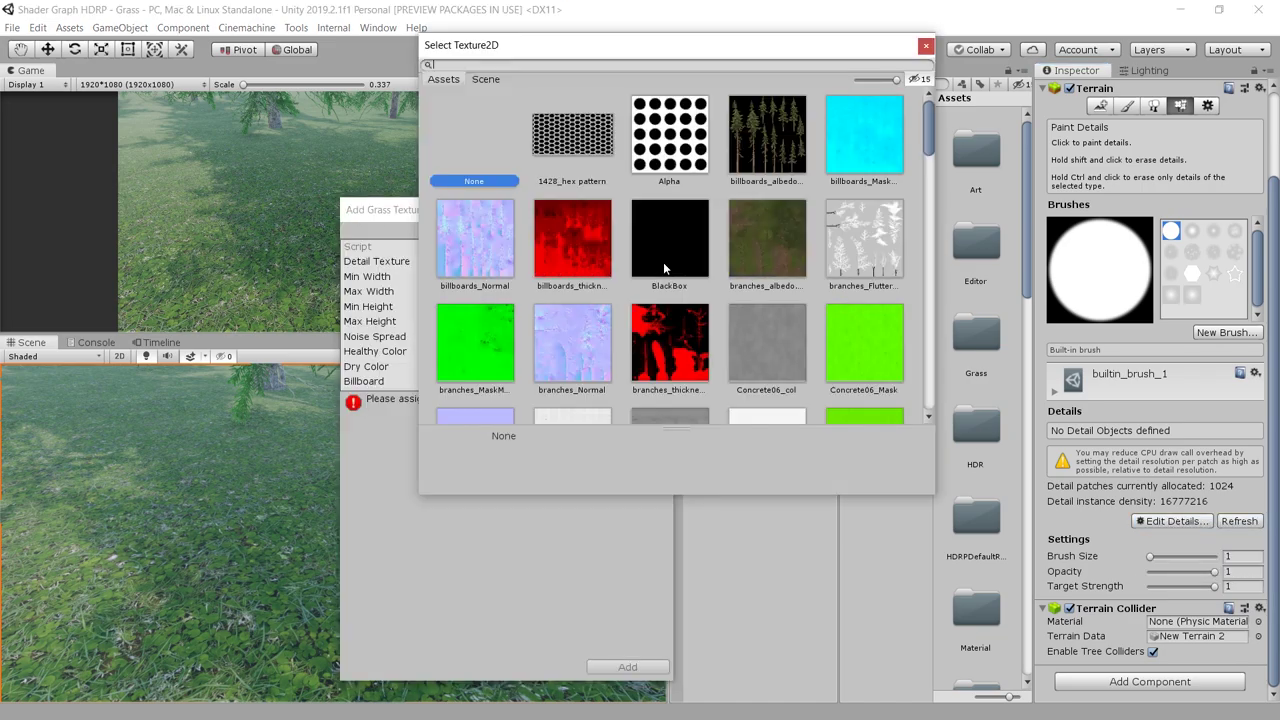
pyautogui.moveTo(929, 128); pyautogui.dragTo(927, 216)
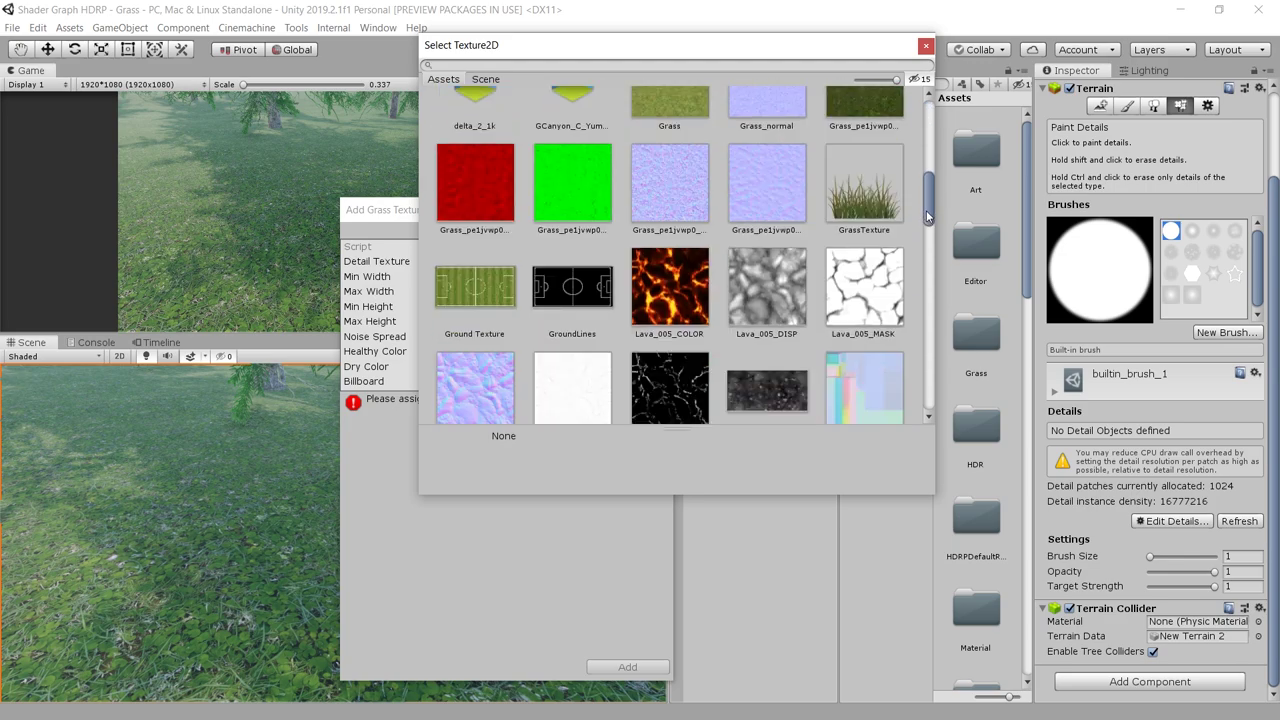
pyautogui.doubleClick(868, 190)
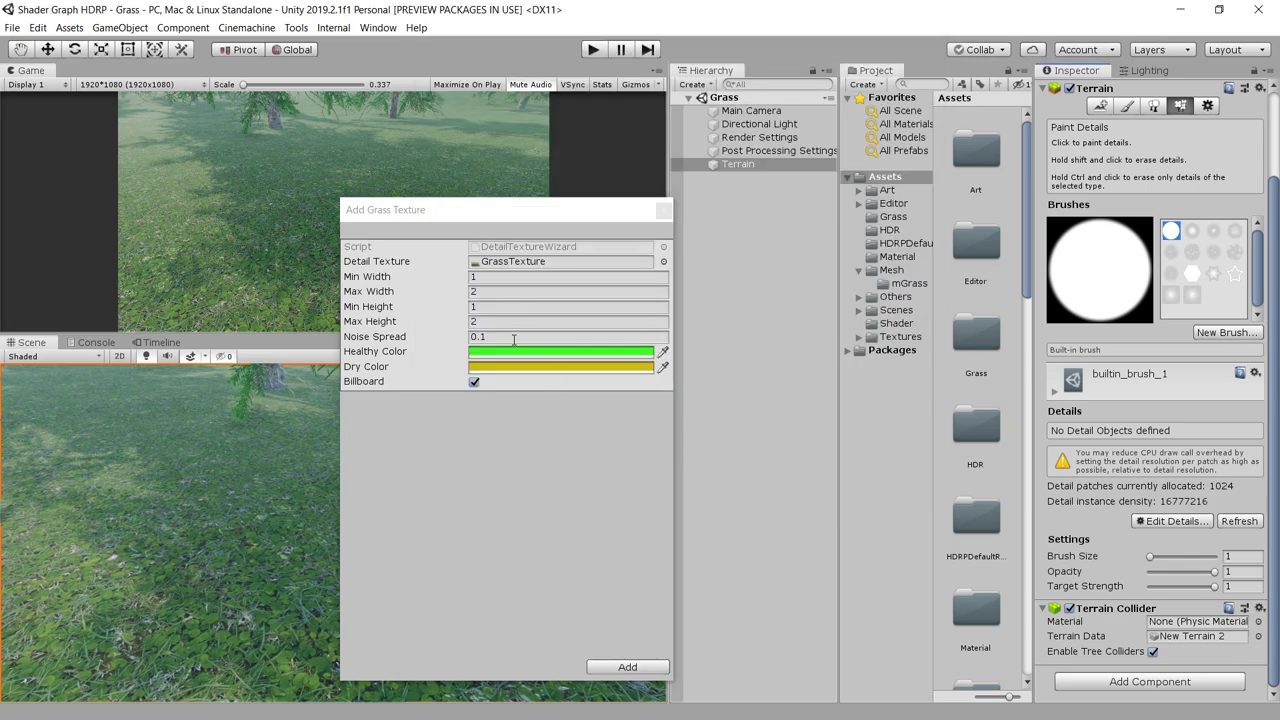
pyautogui.click(643, 667)
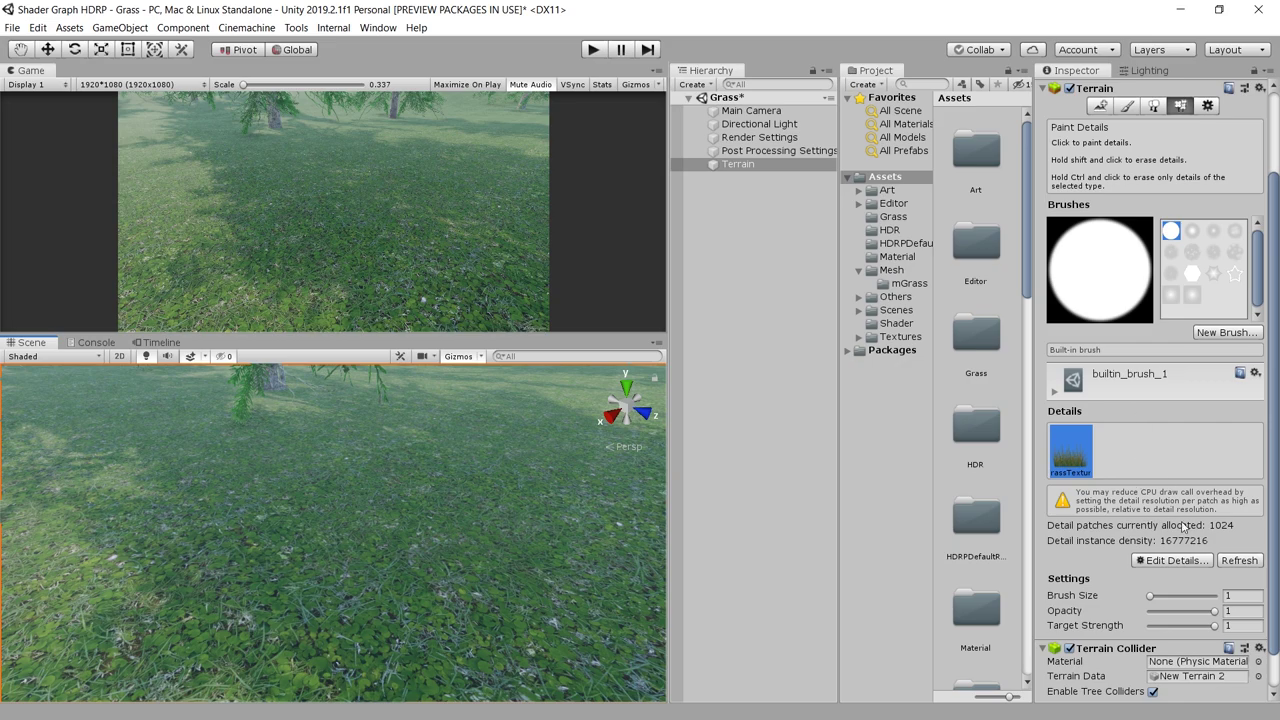
# Step: Add the Grass_Med_C mesh from the mGrass folder as a terrain detail mesh
pyautogui.click(1180, 561)
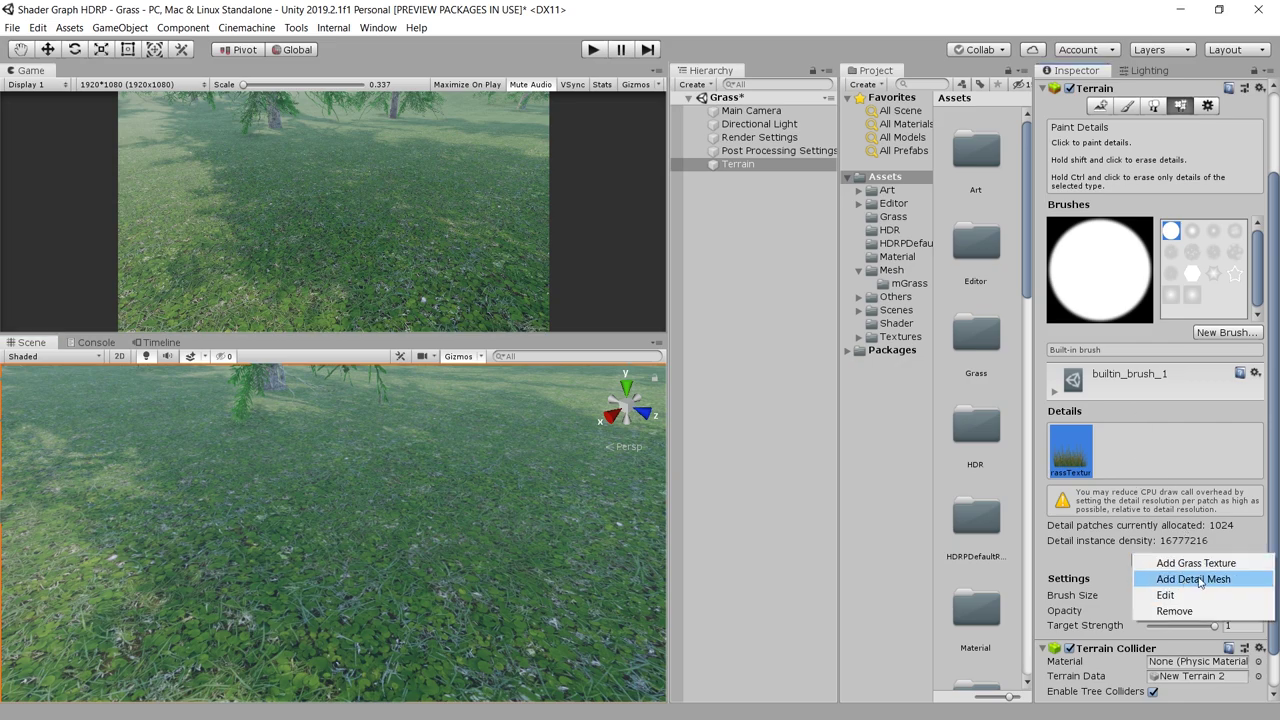
pyautogui.click(1203, 582)
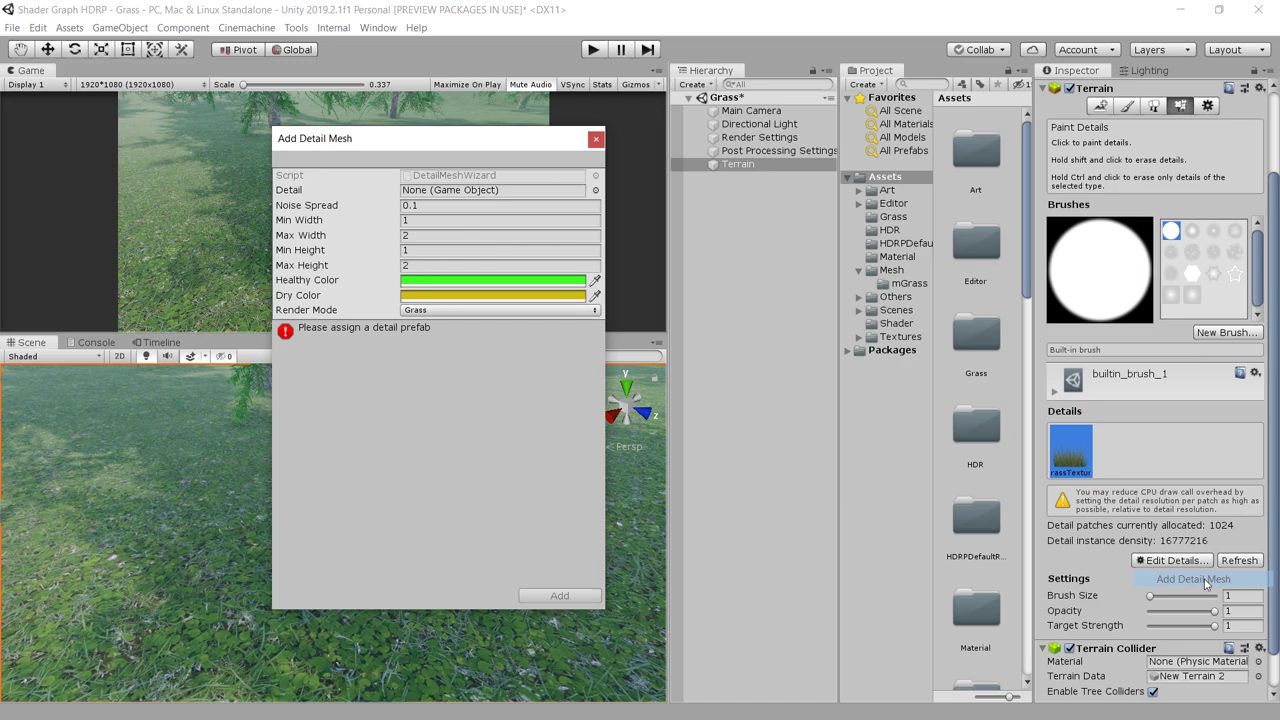
pyautogui.click(596, 191)
pyautogui.click(925, 47)
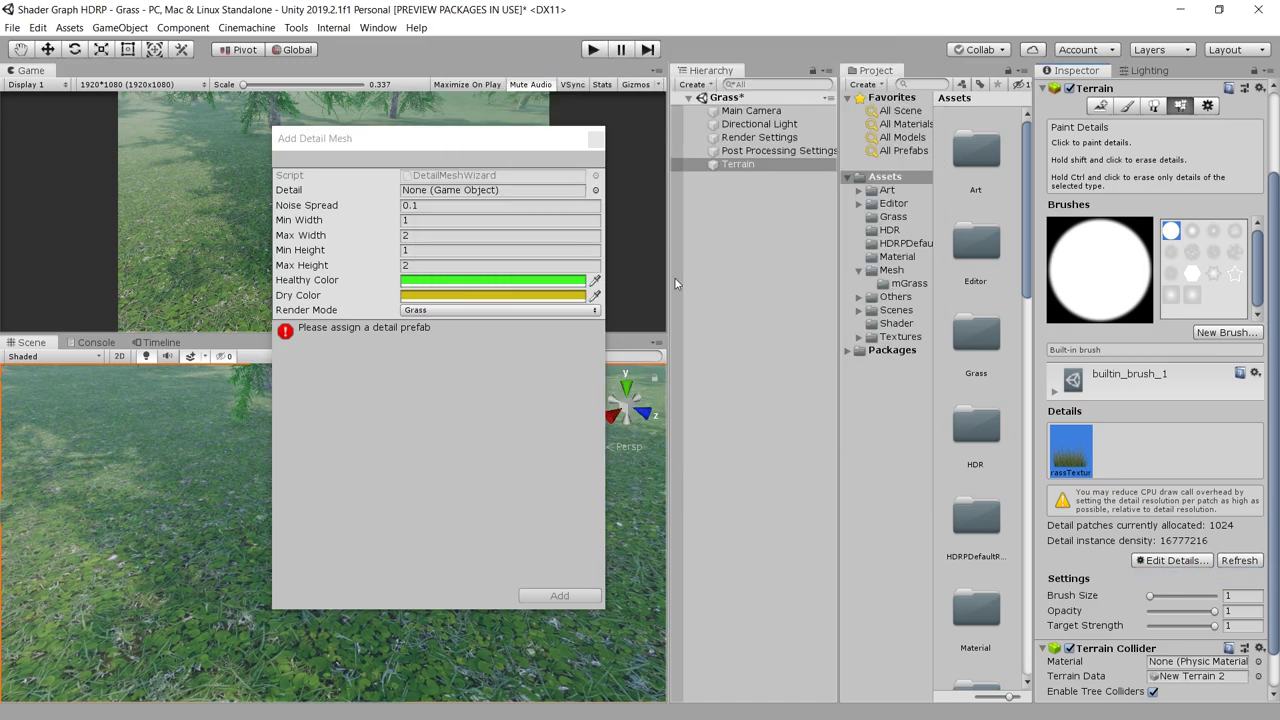
pyautogui.click(905, 284)
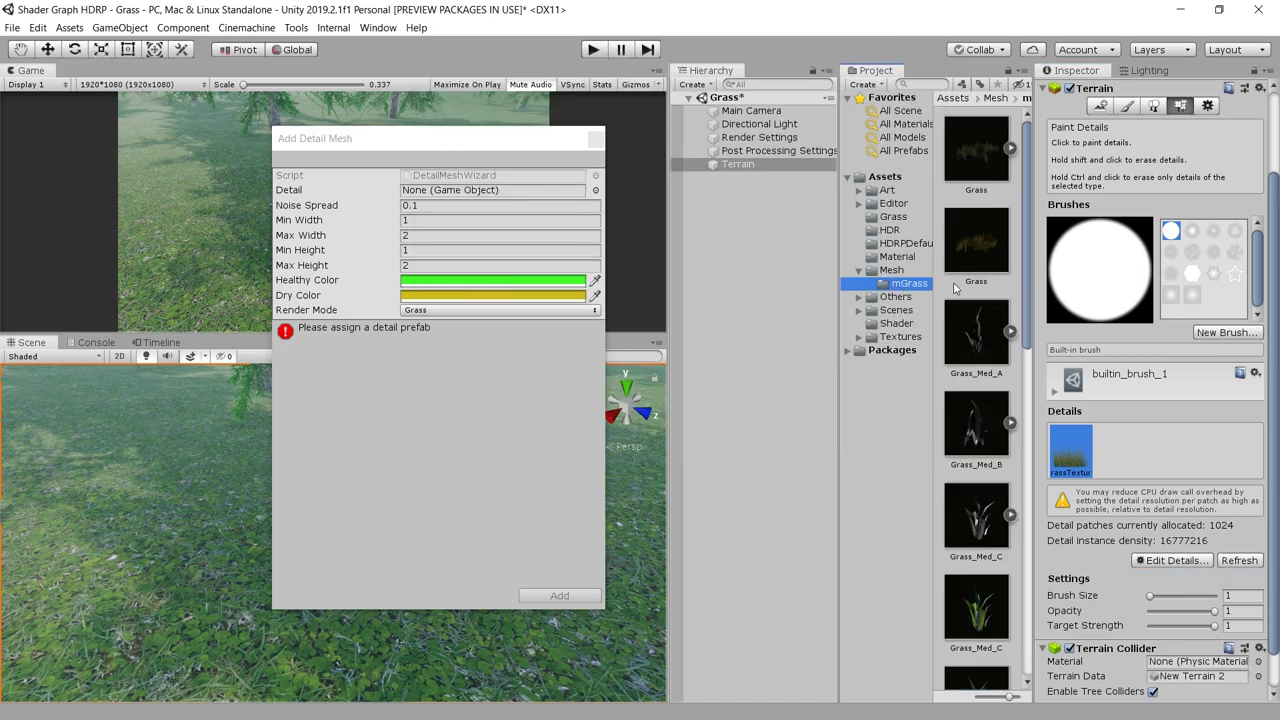
pyautogui.moveTo(988, 593); pyautogui.dragTo(532, 192)
pyautogui.click(560, 596)
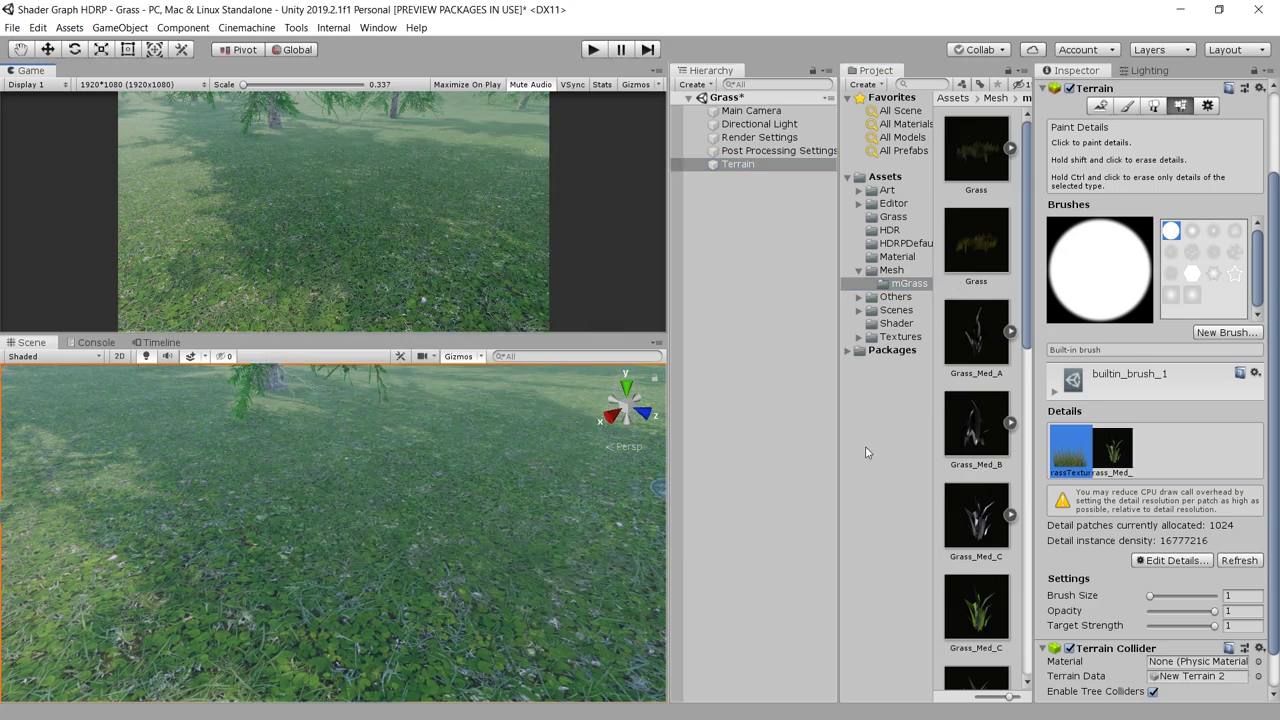
# Step: Paint Grass_Med_C details onto the terrain, where they appear as magenta patches
pyautogui.click(1112, 448)
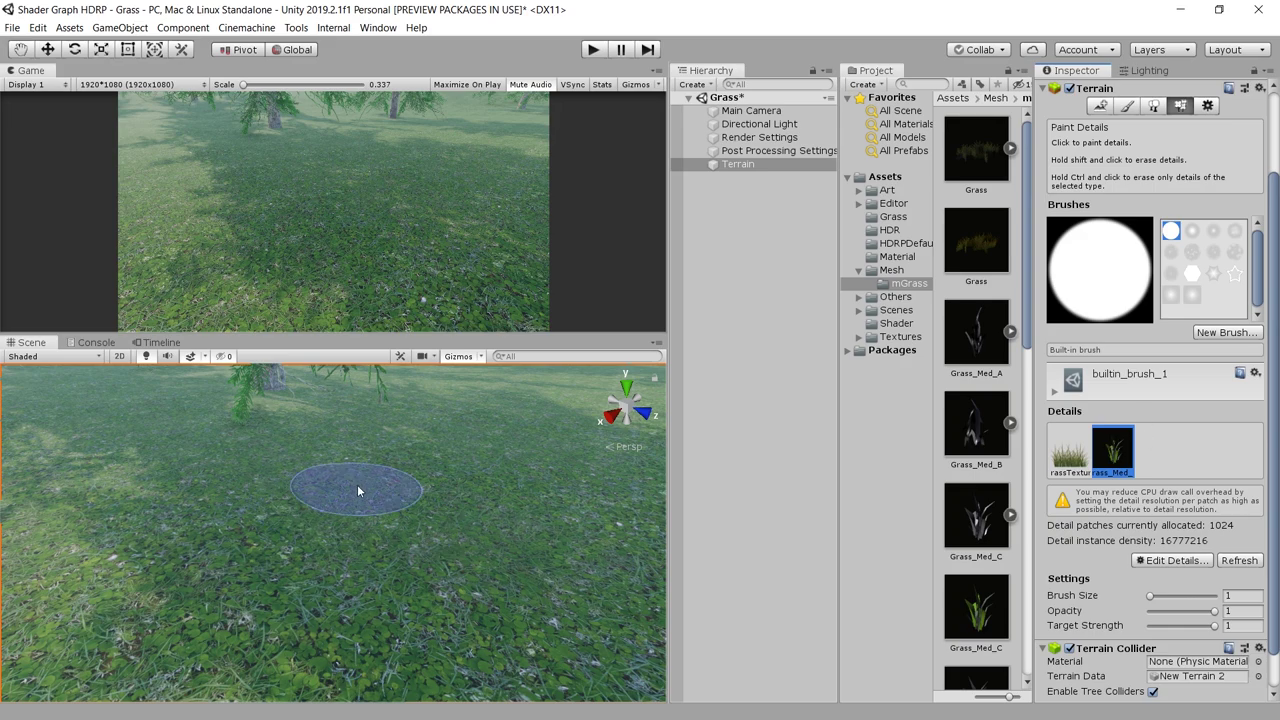
pyautogui.click(297, 494)
pyautogui.moveTo(407, 530)
pyautogui.mouseDown()
pyautogui.moveTo(527, 499)
pyautogui.moveTo(330, 446)
pyautogui.moveTo(192, 542)
pyautogui.moveTo(239, 477)
pyautogui.moveTo(235, 576)
pyautogui.moveTo(303, 520)
pyautogui.moveTo(558, 530)
pyautogui.mouseUp()
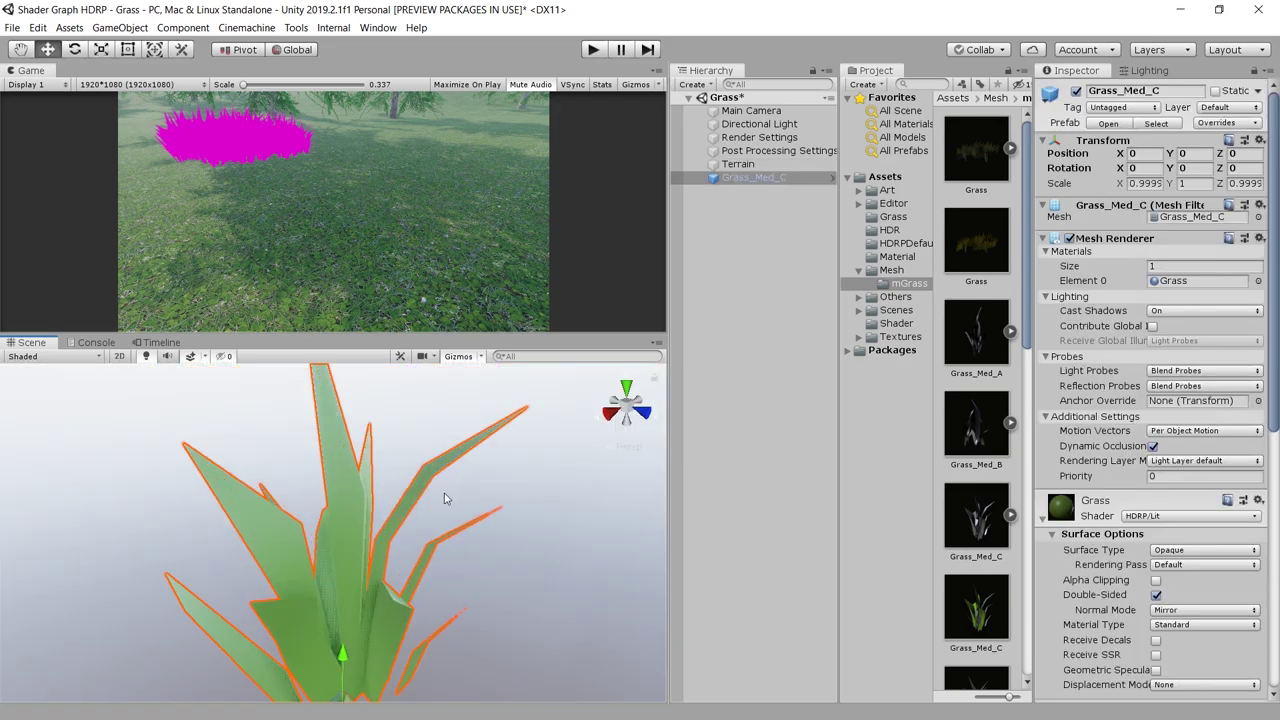
pyautogui.scroll(-3, 450, 498)
pyautogui.keyDown('alt'); pyautogui.moveTo(483, 479); pyautogui.dragTo(380, 478); pyautogui.keyUp('alt')
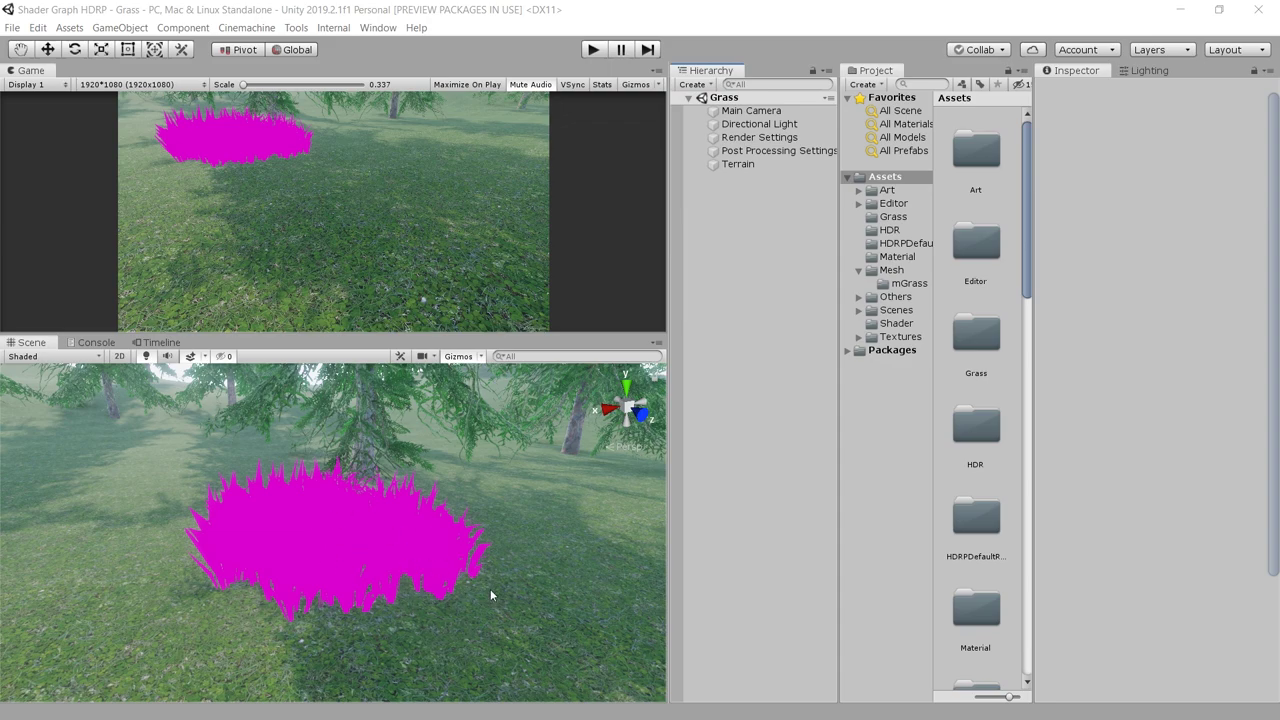
# Step: Erase the magenta Grass_Med_C patches from the terrain, then switch to Paint Trees with the pine type
pyautogui.click(490, 595)
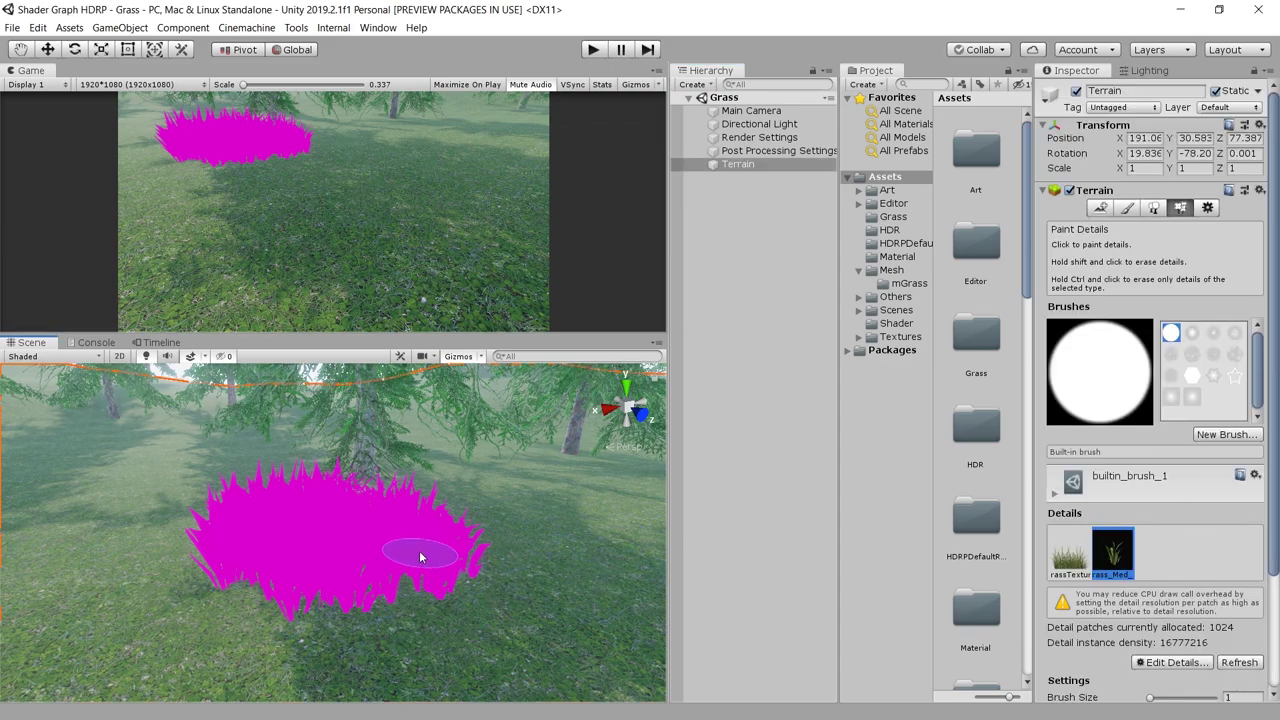
pyautogui.moveTo(420, 557)
pyautogui.keyDown('shift'); pyautogui.mouseDown()
pyautogui.moveTo(316, 564)
pyautogui.moveTo(428, 525)
pyautogui.moveTo(235, 579)
pyautogui.moveTo(386, 537)
pyautogui.mouseUp(); pyautogui.keyUp('shift')
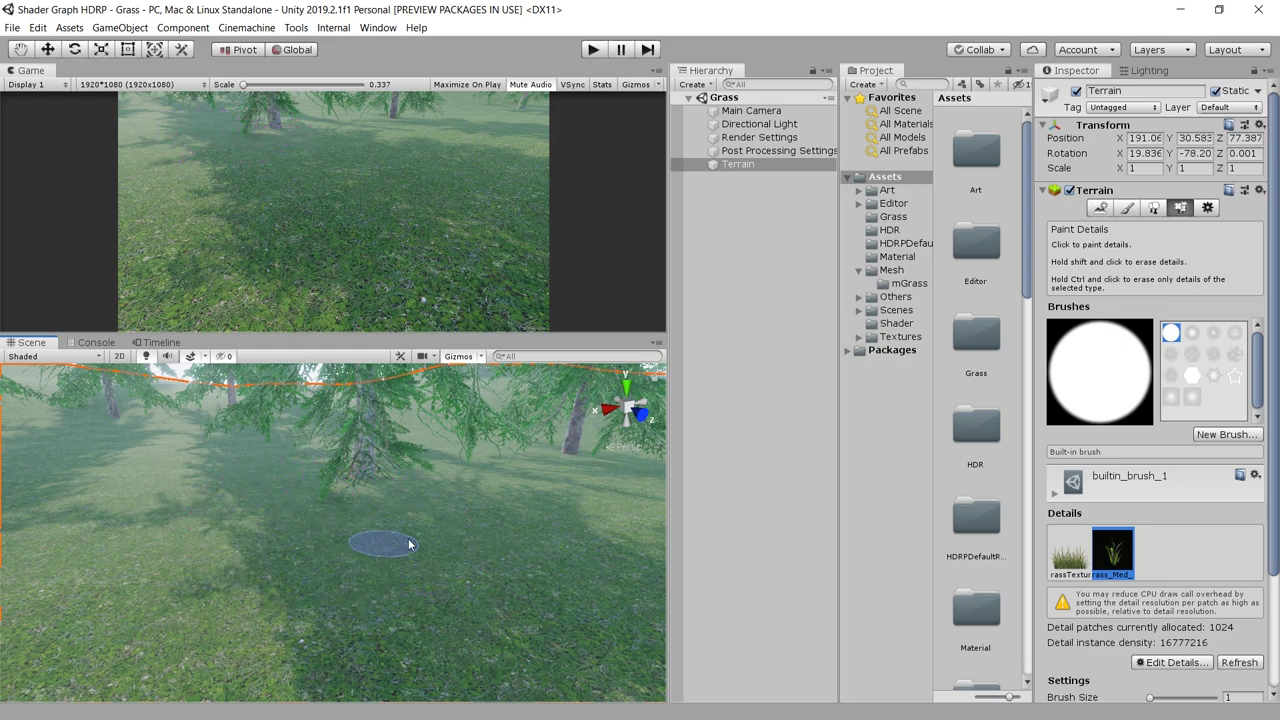
pyautogui.click(1157, 208)
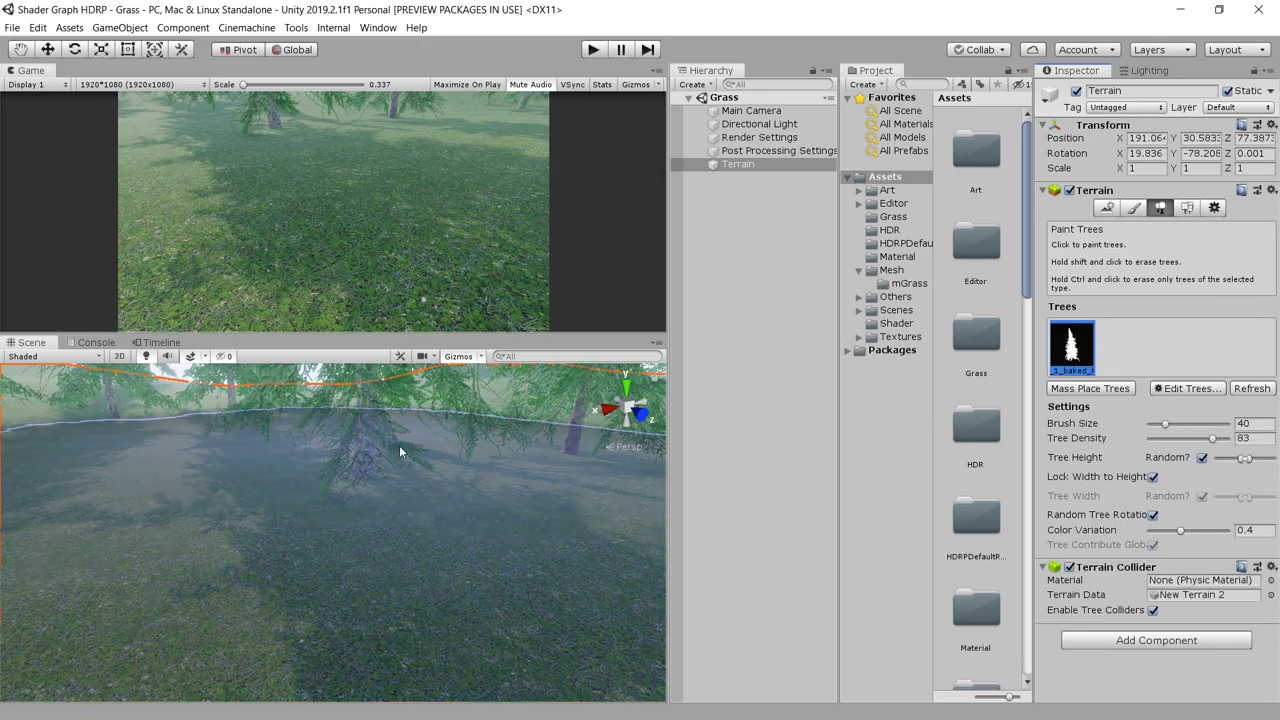
pyautogui.scroll(-8, 412, 464)
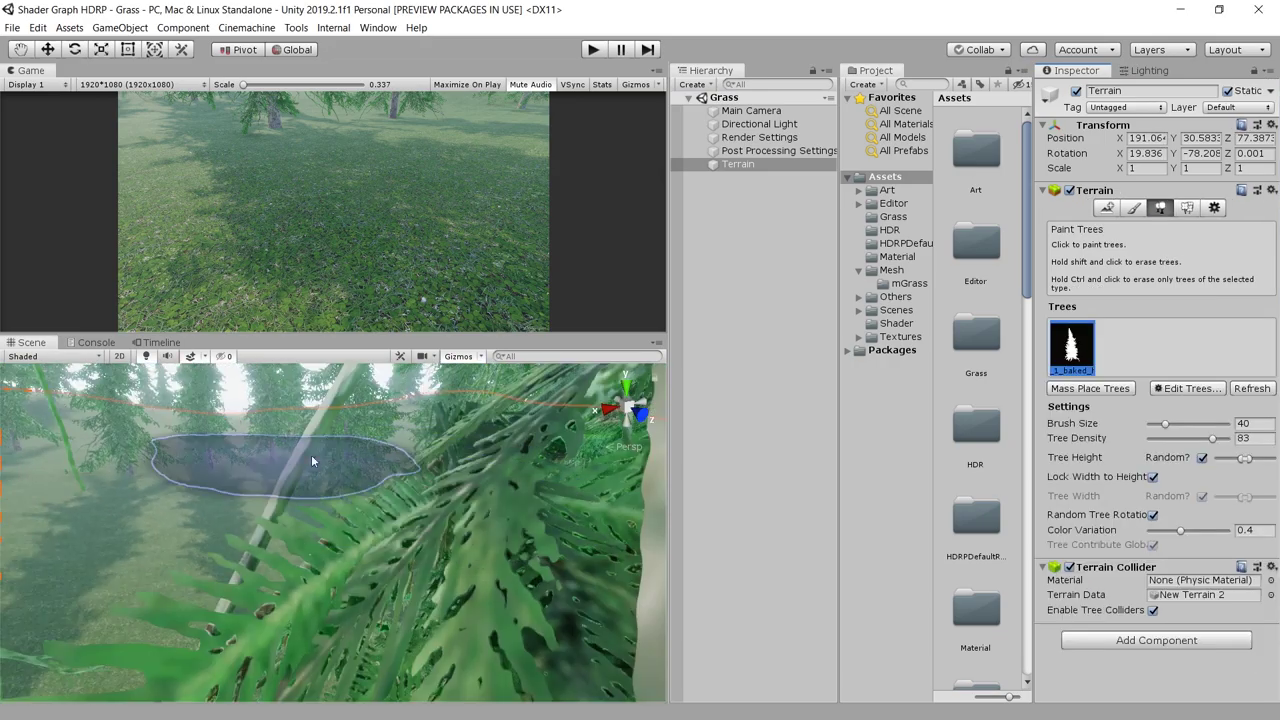
pyautogui.scroll(4, 330, 460)
pyautogui.scroll(6, 390, 472)
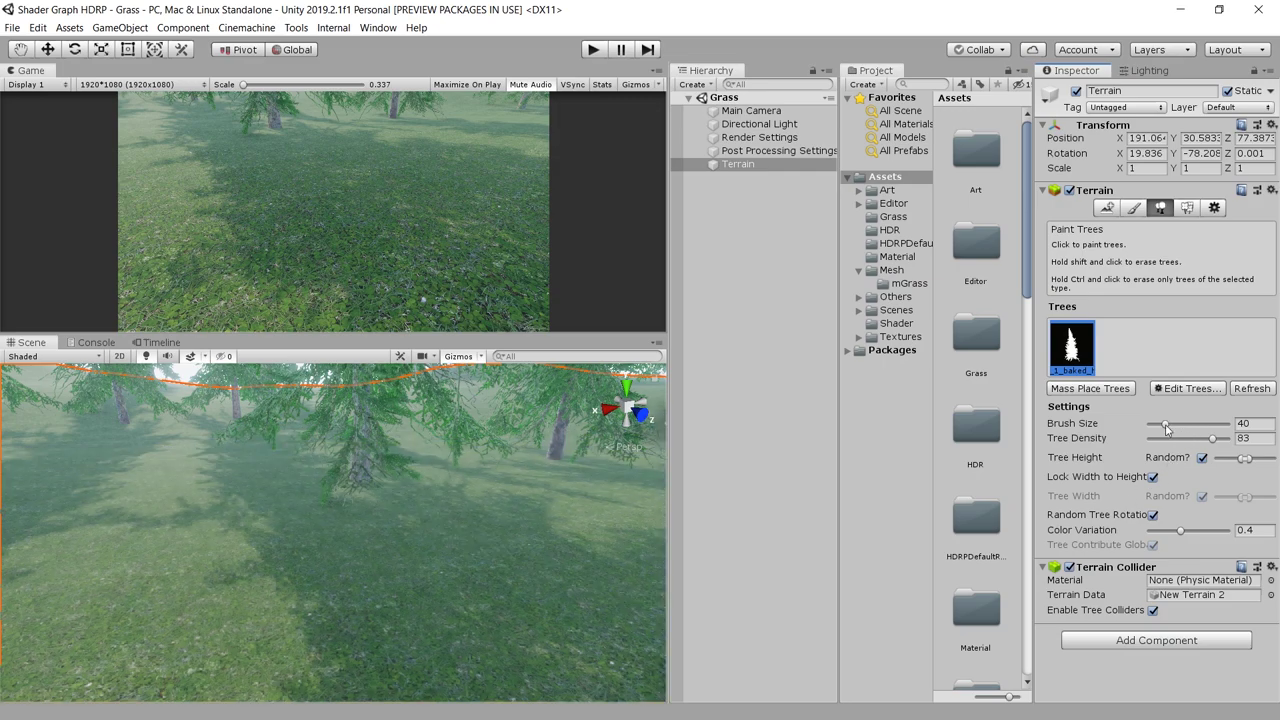
# Step: Add Grass_Med_C from the mGrass folder as a second terrain tree type
pyautogui.moveTo(1164, 424); pyautogui.dragTo(1157, 424)
pyautogui.click(1188, 390)
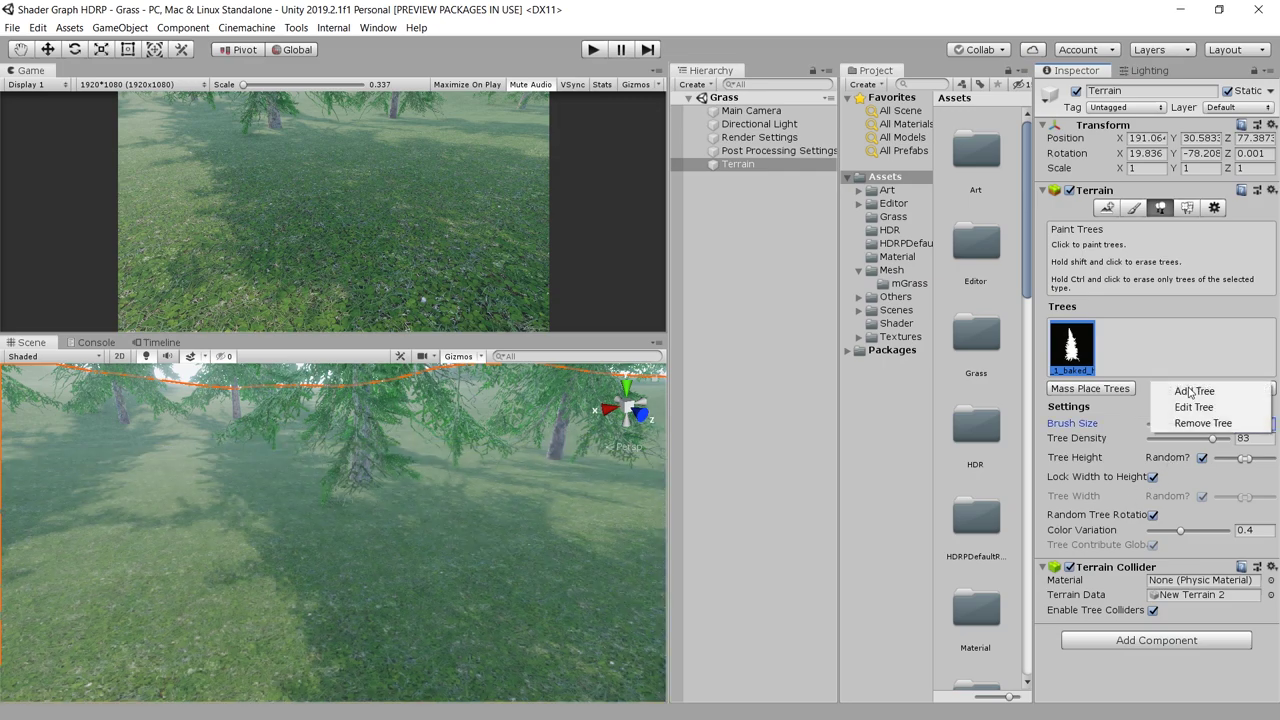
pyautogui.click(1194, 391)
pyautogui.click(909, 283)
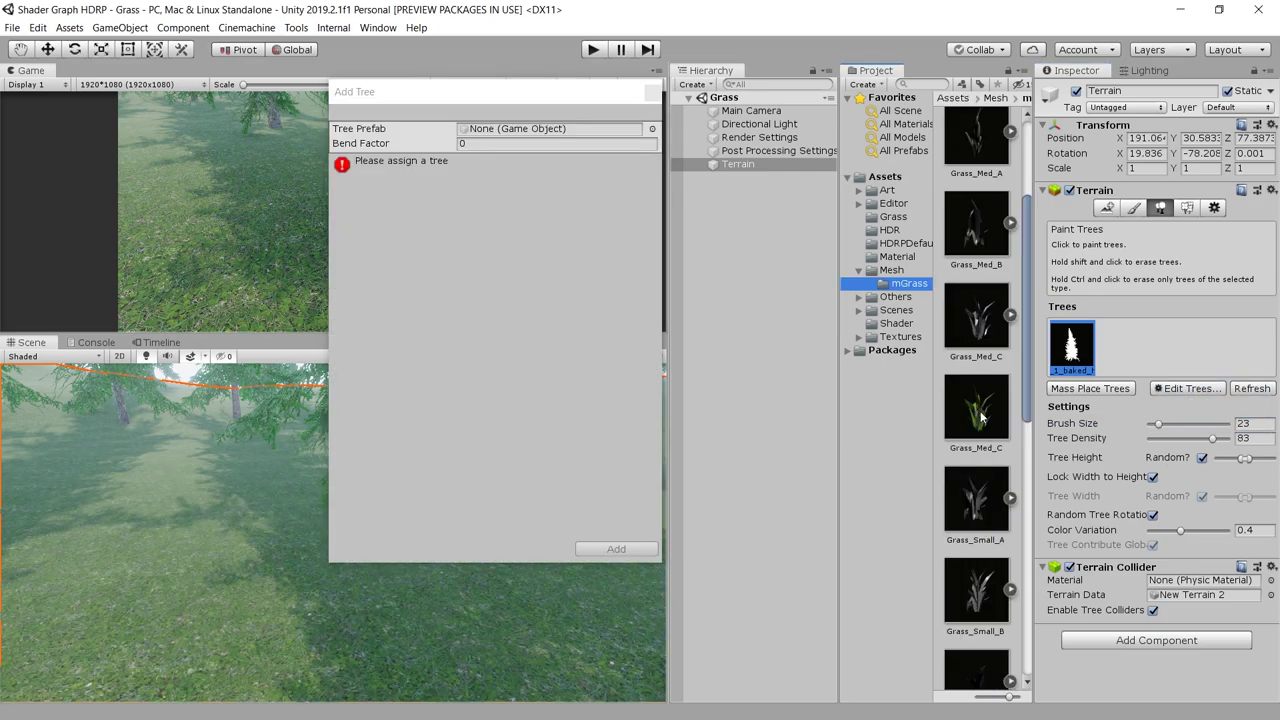
pyautogui.moveTo(988, 418); pyautogui.dragTo(558, 131)
pyautogui.click(616, 549)
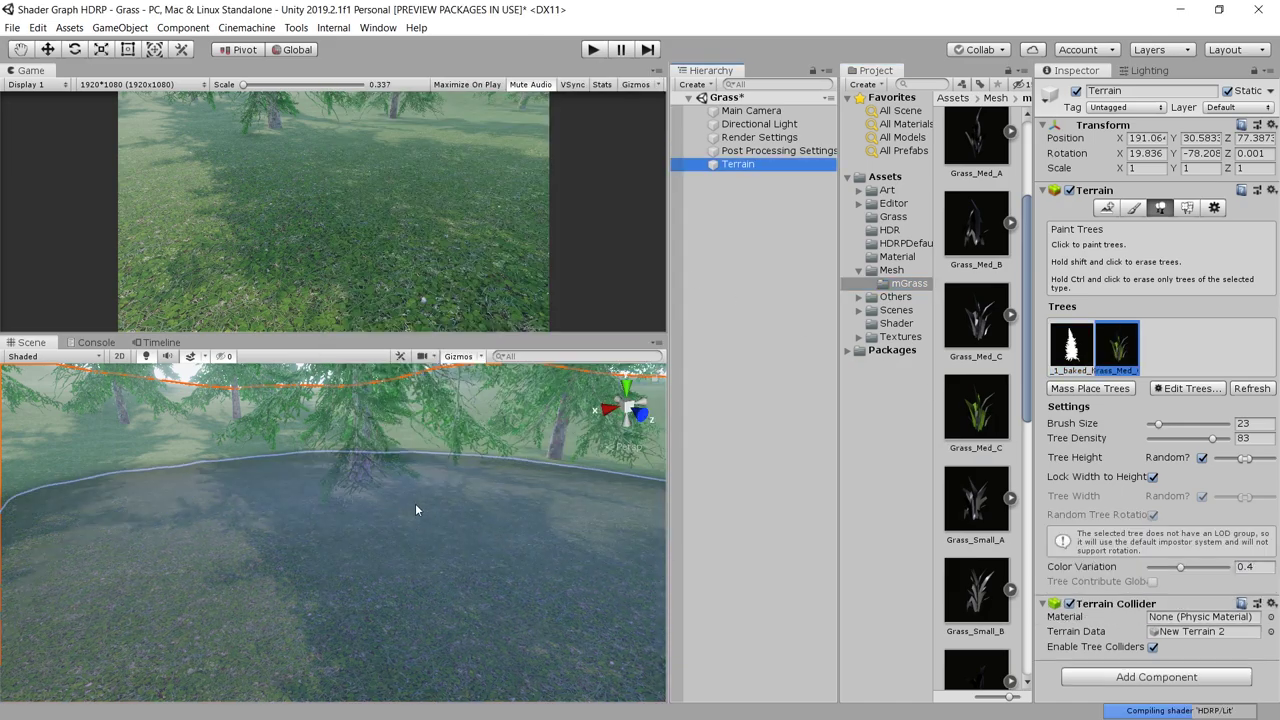
# Step: Set the tree brush size to 1
pyautogui.moveTo(1158, 428); pyautogui.dragTo(1179, 438)
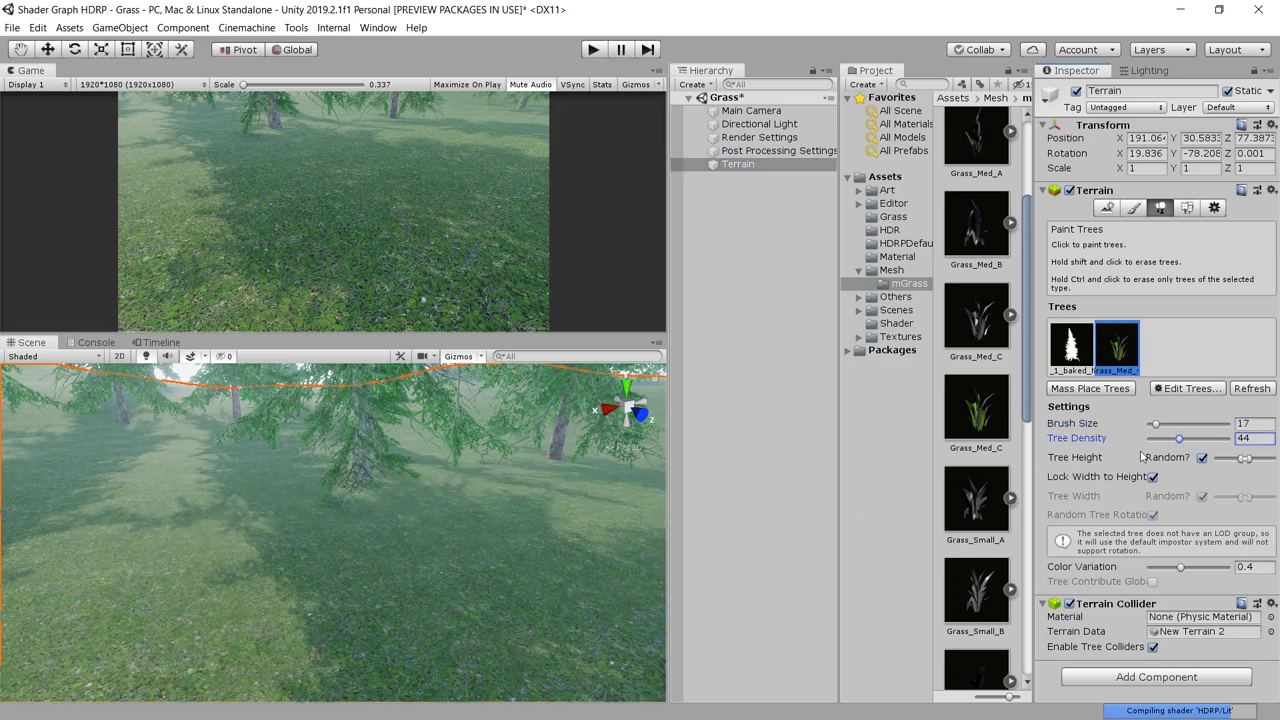
pyautogui.click(1250, 424)
pyautogui.write('1')
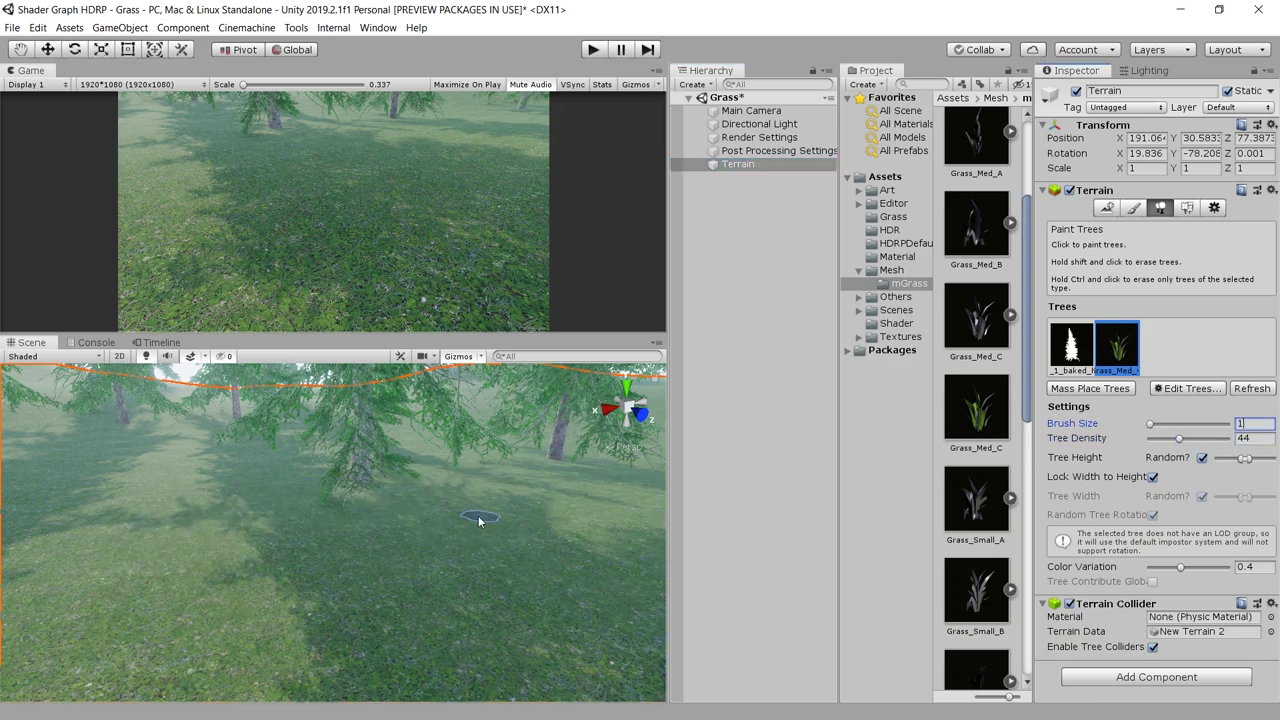
pyautogui.scroll(2, 478, 521)
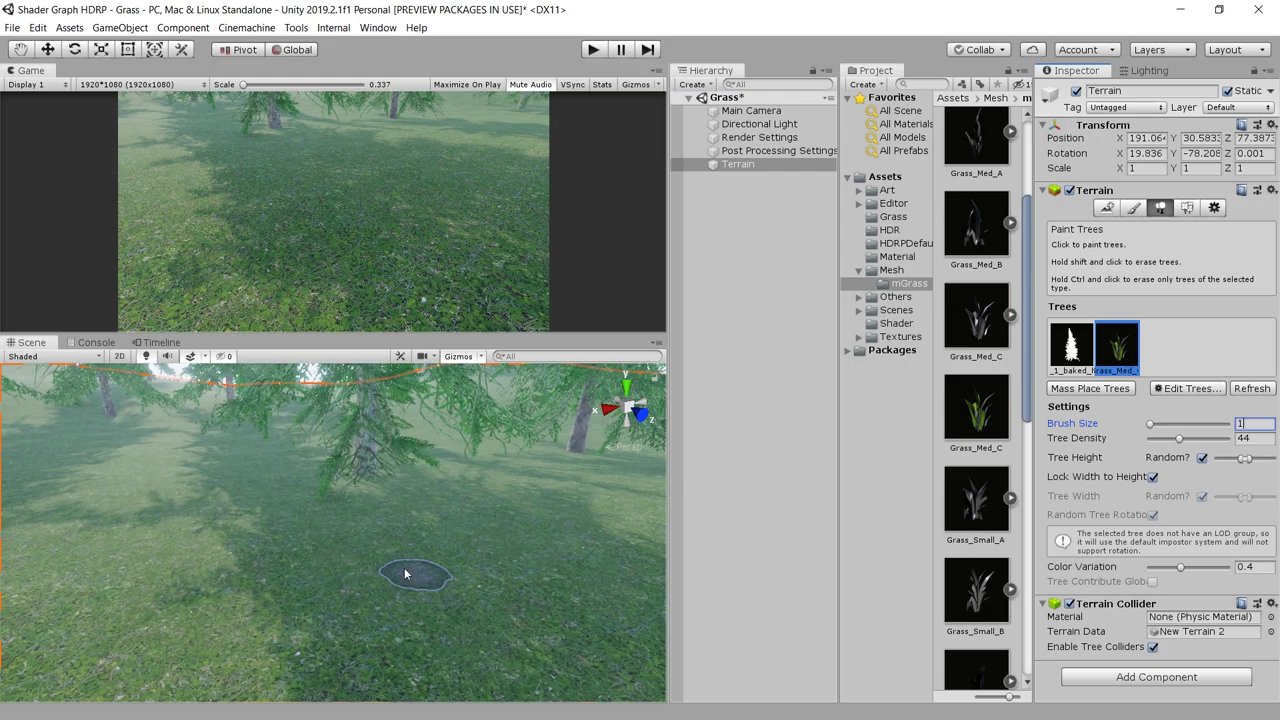
# Step: Paint dense Grass_Med_C clumps among the pines at tree density 85
pyautogui.moveTo(403, 573)
pyautogui.mouseDown()
pyautogui.moveTo(422, 547)
pyautogui.moveTo(446, 597)
pyautogui.moveTo(511, 603)
pyautogui.moveTo(401, 645)
pyautogui.moveTo(199, 566)
pyautogui.moveTo(319, 645)
pyautogui.moveTo(571, 607)
pyautogui.moveTo(480, 557)
pyautogui.moveTo(362, 572)
pyautogui.moveTo(505, 597)
pyautogui.moveTo(271, 508)
pyautogui.moveTo(503, 480)
pyautogui.moveTo(472, 633)
pyautogui.moveTo(548, 599)
pyautogui.moveTo(264, 662)
pyautogui.moveTo(107, 549)
pyautogui.moveTo(145, 478)
pyautogui.moveTo(585, 503)
pyautogui.moveTo(614, 595)
pyautogui.mouseUp()
pyautogui.moveTo(466, 600)
pyautogui.keyDown('alt'); pyautogui.mouseDown()
pyautogui.moveTo(300, 643)
pyautogui.moveTo(457, 600)
pyautogui.moveTo(531, 480)
pyautogui.moveTo(429, 586)
pyautogui.moveTo(537, 634)
pyautogui.mouseUp(); pyautogui.keyUp('alt')
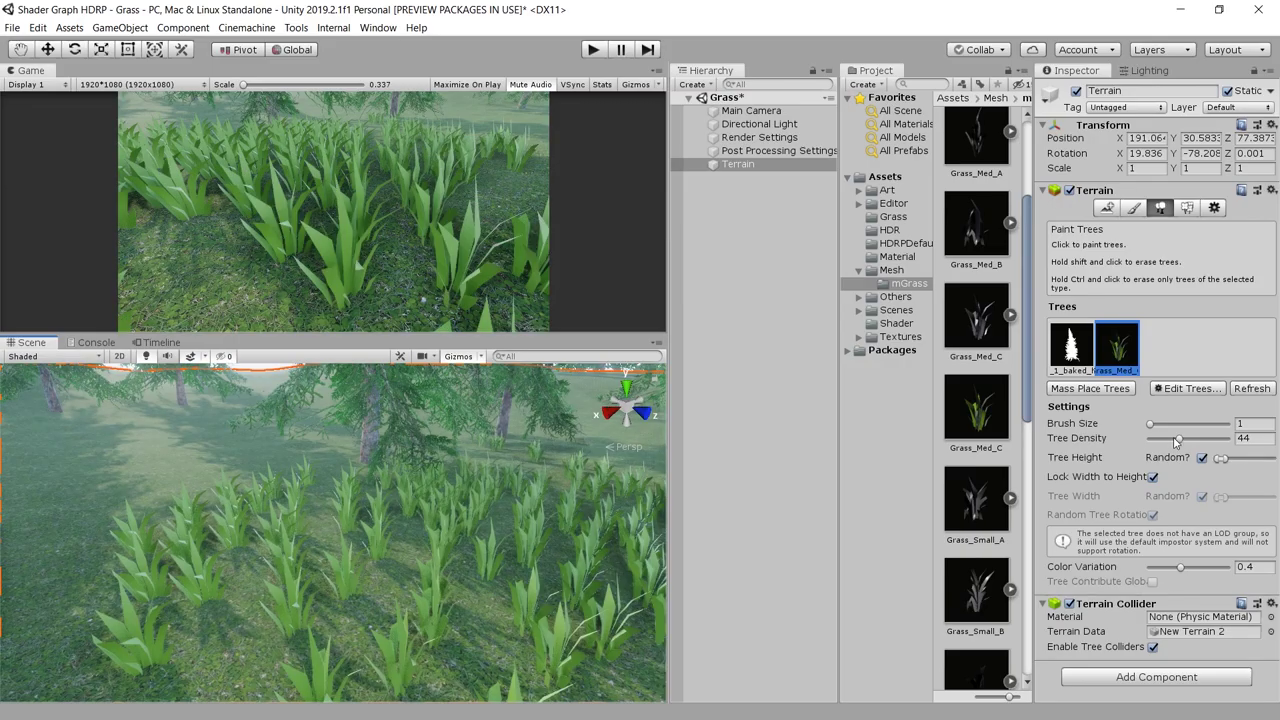
pyautogui.moveTo(1180, 439); pyautogui.dragTo(1218, 445)
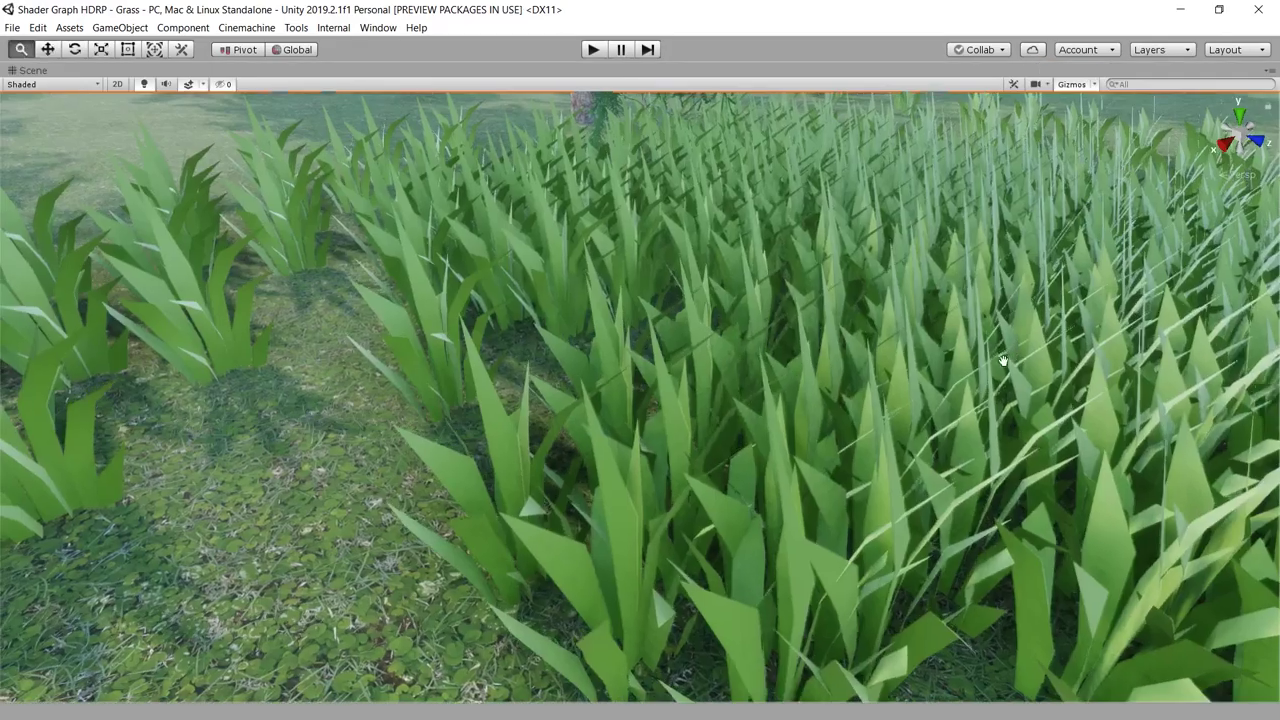
pyautogui.keyDown('alt'); pyautogui.moveTo(800, 480); pyautogui.dragTo(682, 353); pyautogui.keyUp('alt')
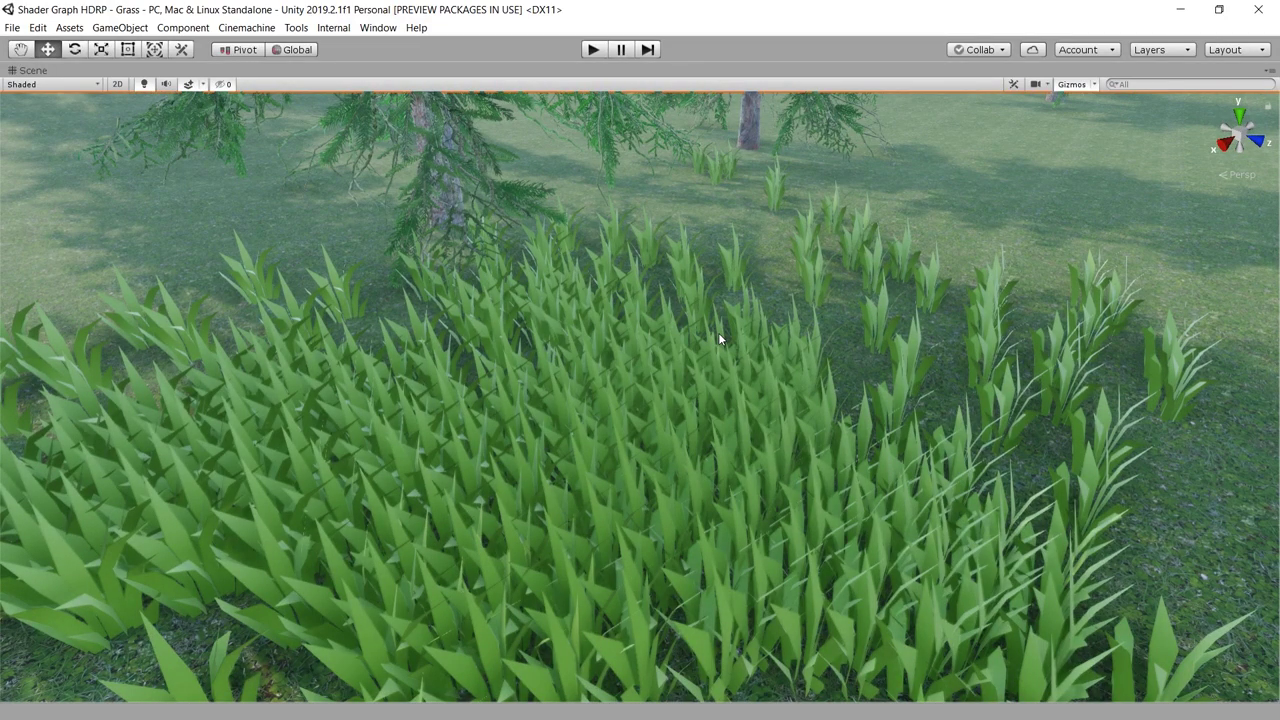
pyautogui.moveTo(870, 366); pyautogui.dragTo(870, 387, button='right')
pyautogui.hotkey('shift', 'space')
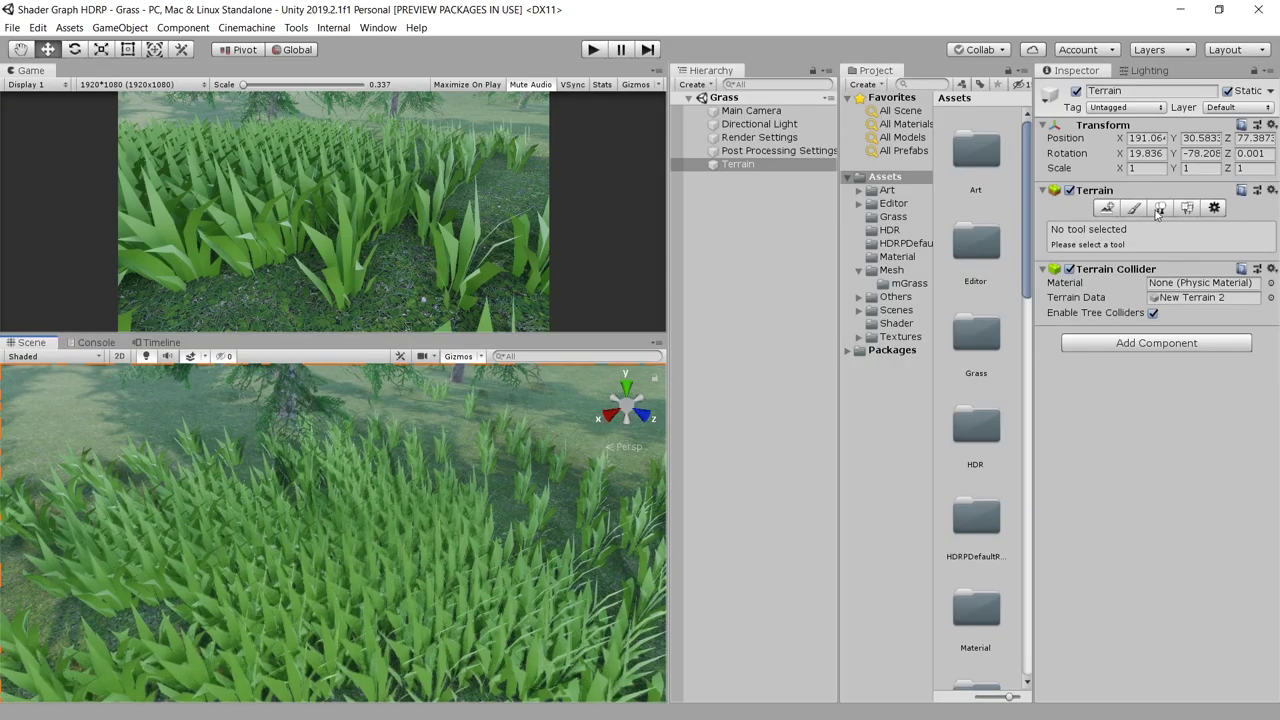
pyautogui.click(1133, 347)
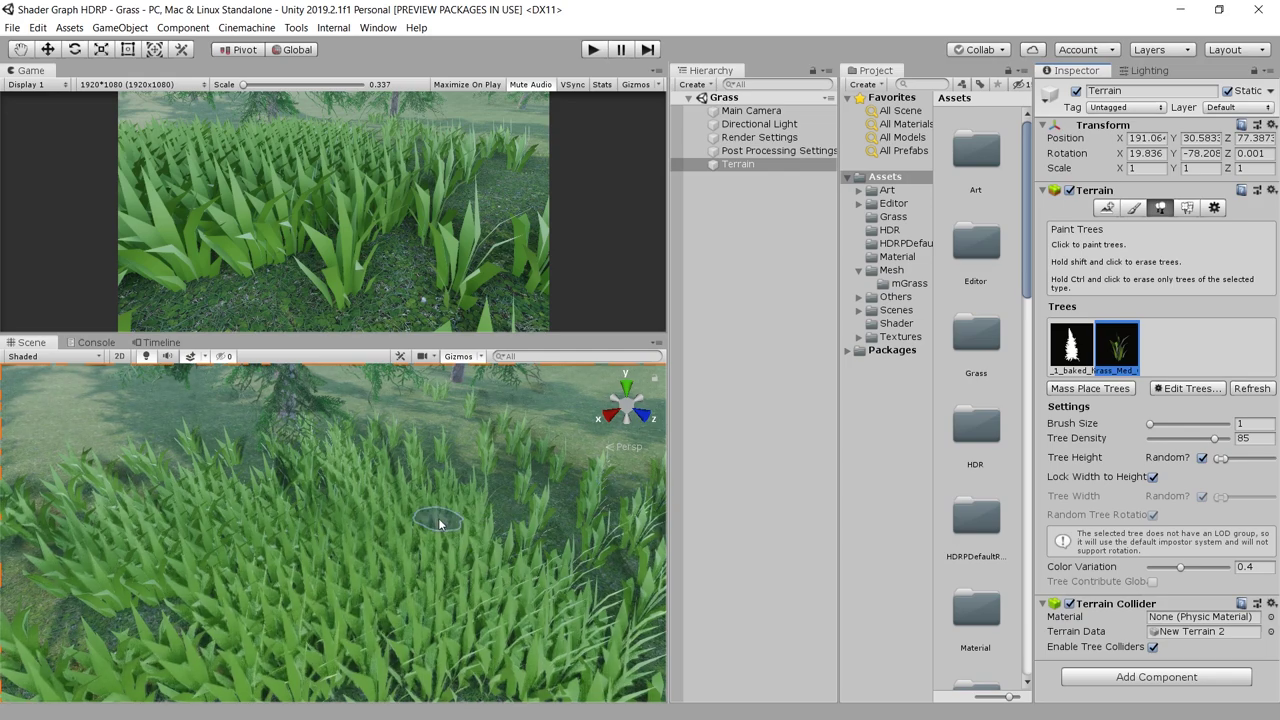
# Step: Remove the Grass_Med_C tree type and add the Grass asset from mGrass in its place
pyautogui.click(1188, 390)
pyautogui.click(1202, 424)
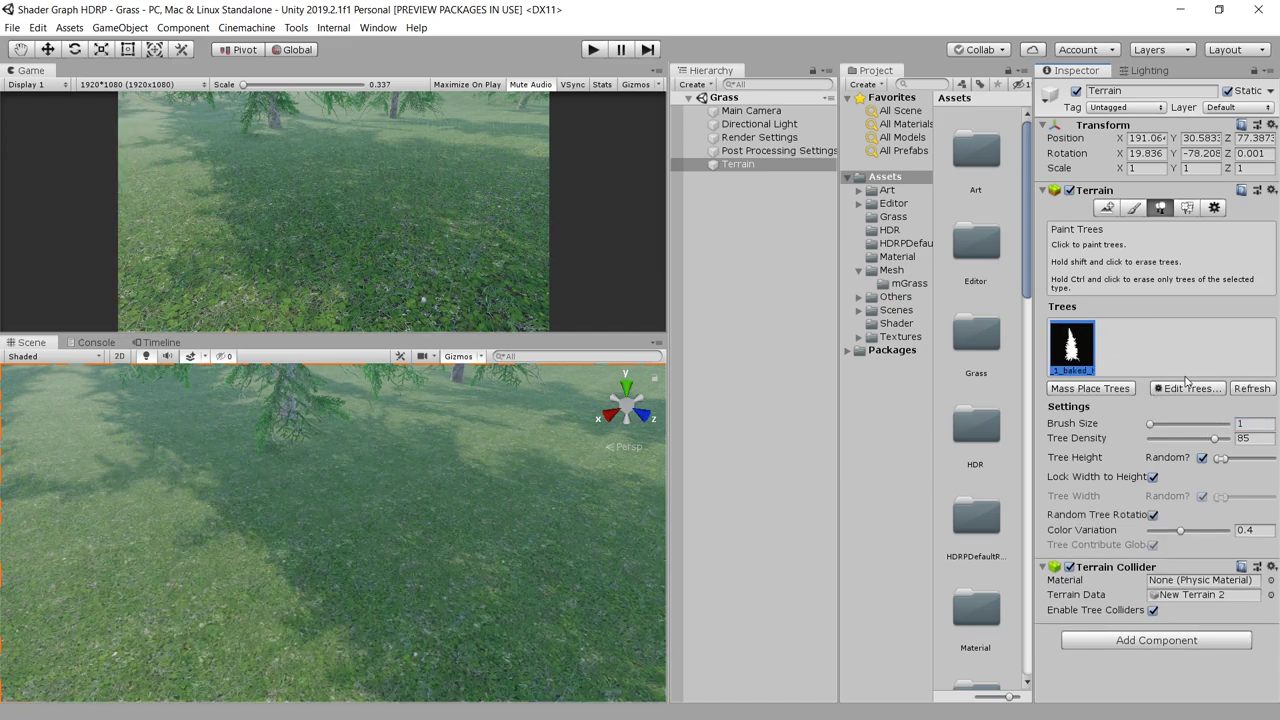
pyautogui.click(1189, 390)
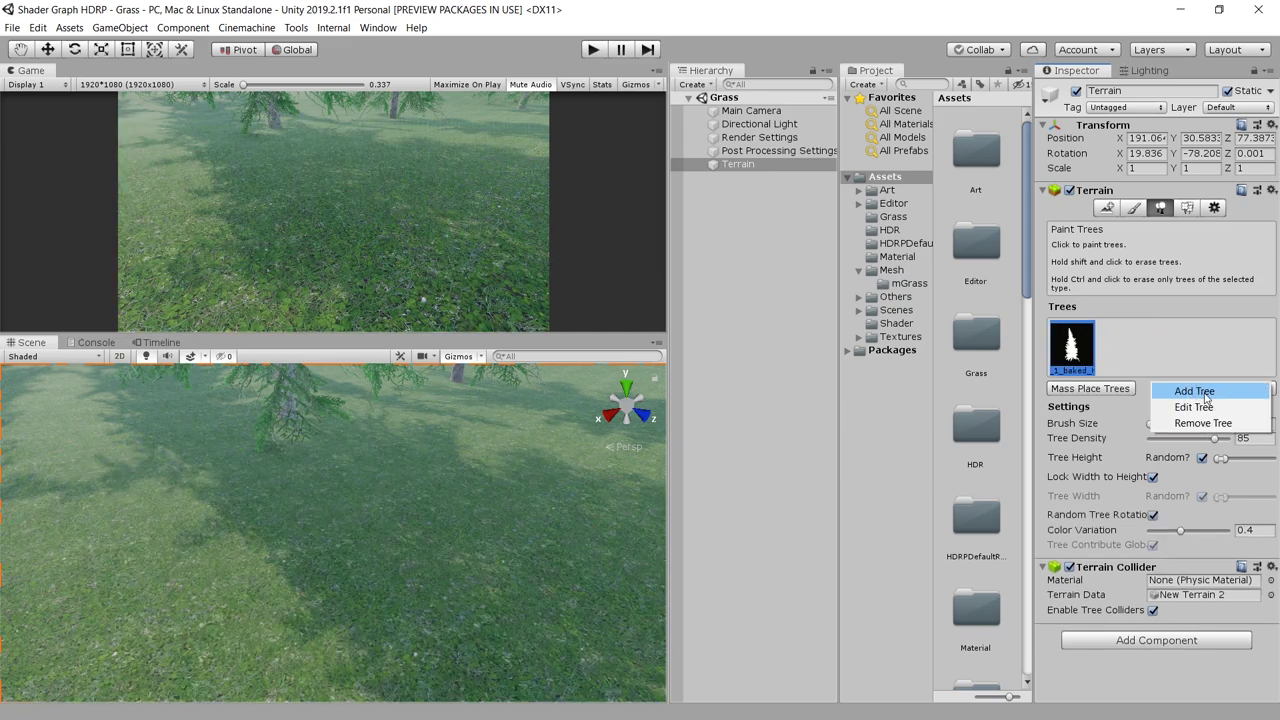
pyautogui.click(1195, 391)
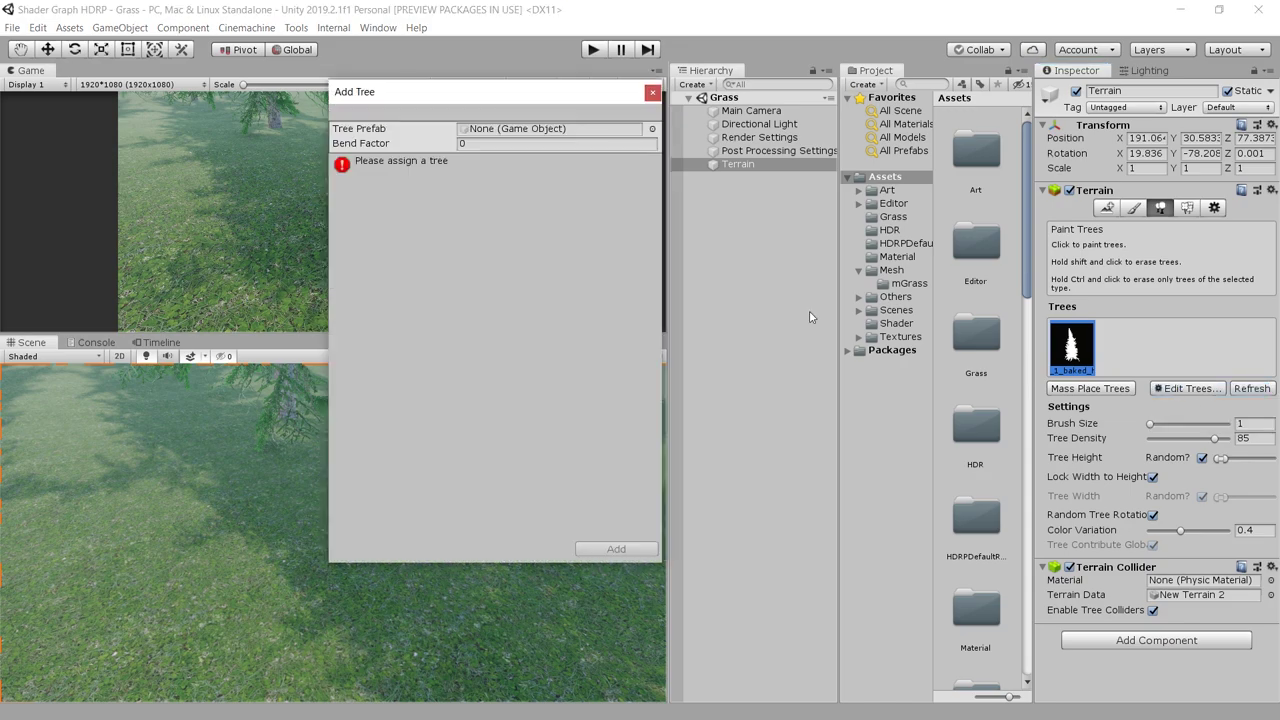
pyautogui.click(905, 283)
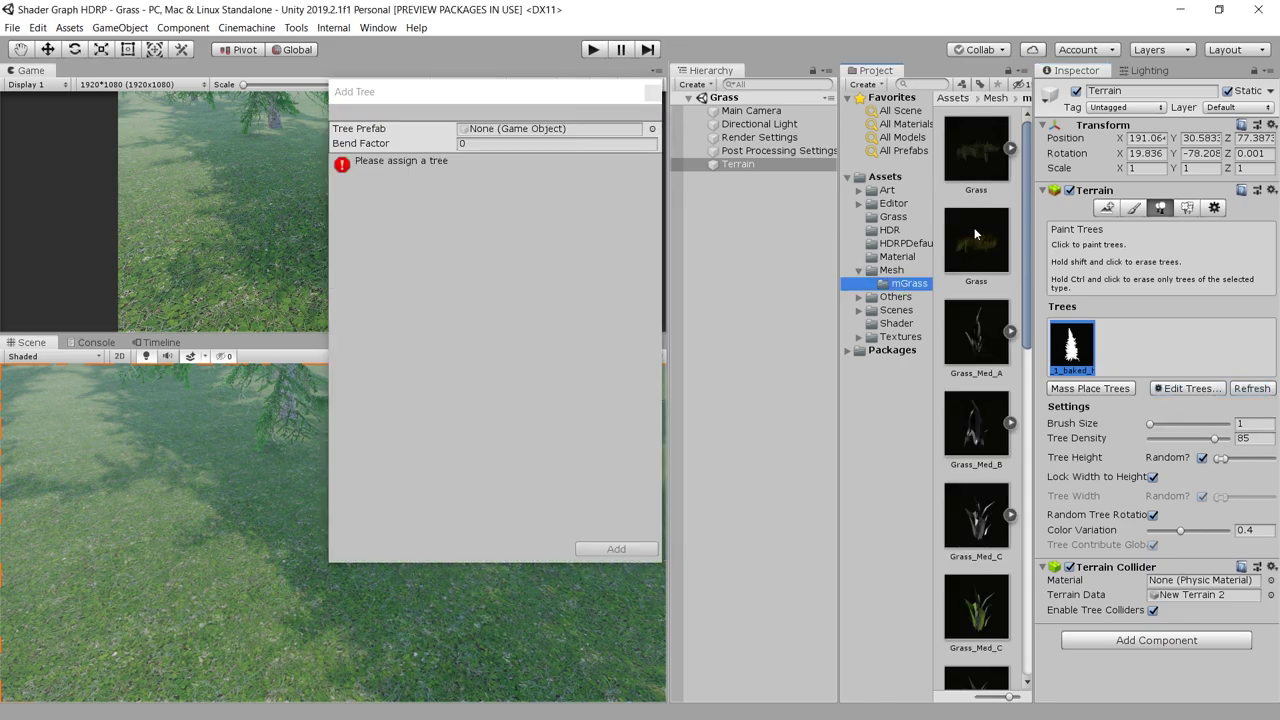
pyautogui.moveTo(987, 240); pyautogui.dragTo(563, 138)
pyautogui.click(616, 548)
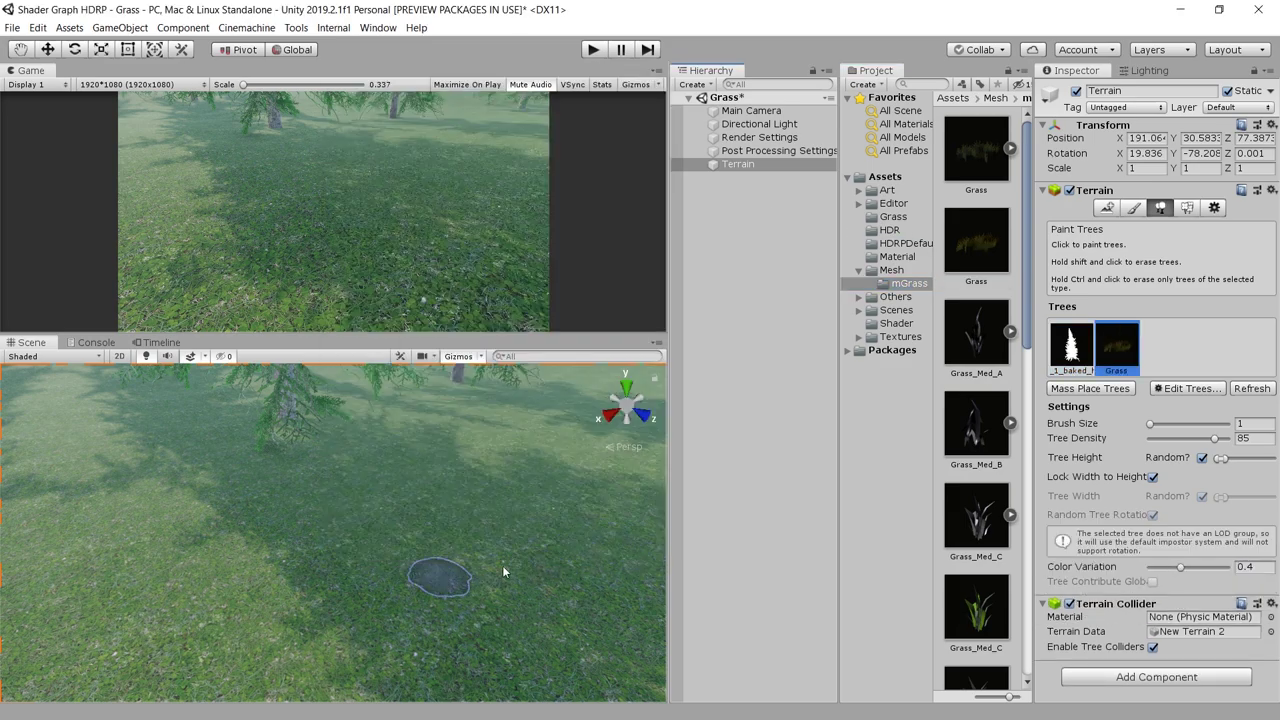
# Step: Inspect the Grass mesh in the preview, then reselect the Terrain
pyautogui.click(976, 240)
pyautogui.moveTo(1129, 543); pyautogui.dragTo(1213, 490)
pyautogui.click(738, 164)
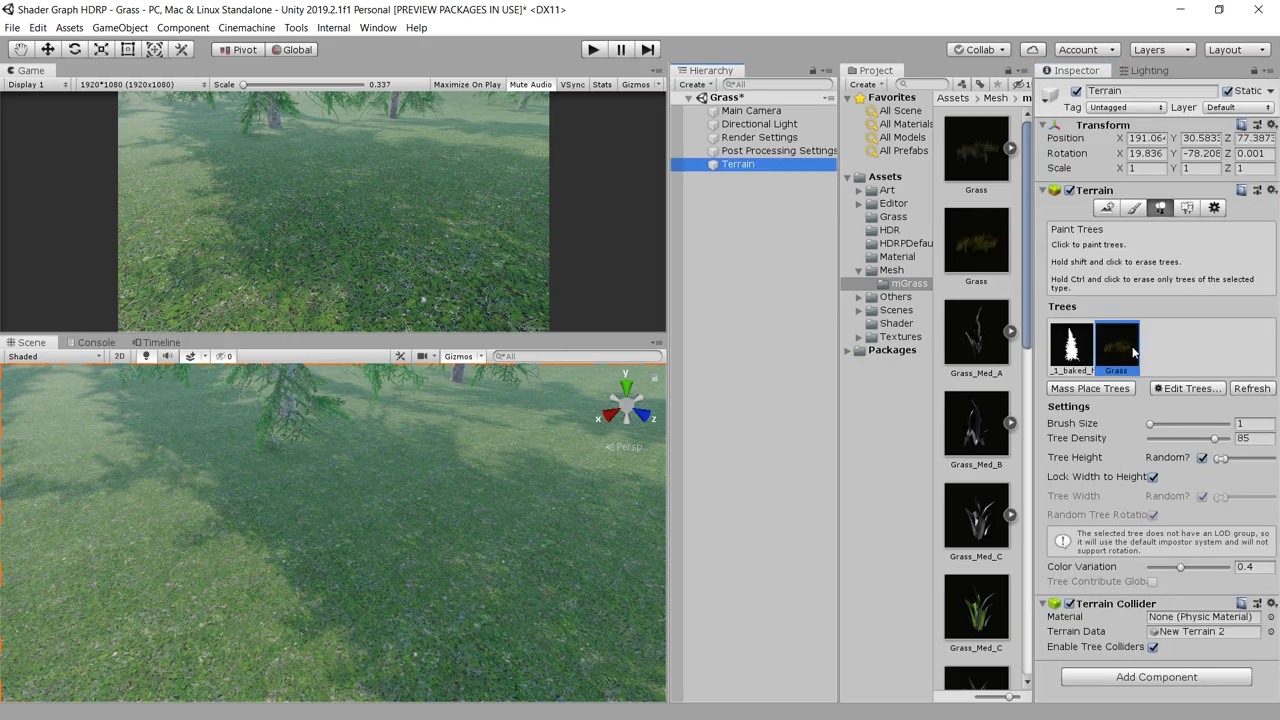
# Step: Paint Grass across the terrain with the tree brush, then fly over the field and through the pines
pyautogui.moveTo(333, 519)
pyautogui.mouseDown()
pyautogui.moveTo(478, 536)
pyautogui.moveTo(265, 599)
pyautogui.moveTo(338, 488)
pyautogui.moveTo(491, 491)
pyautogui.mouseUp()
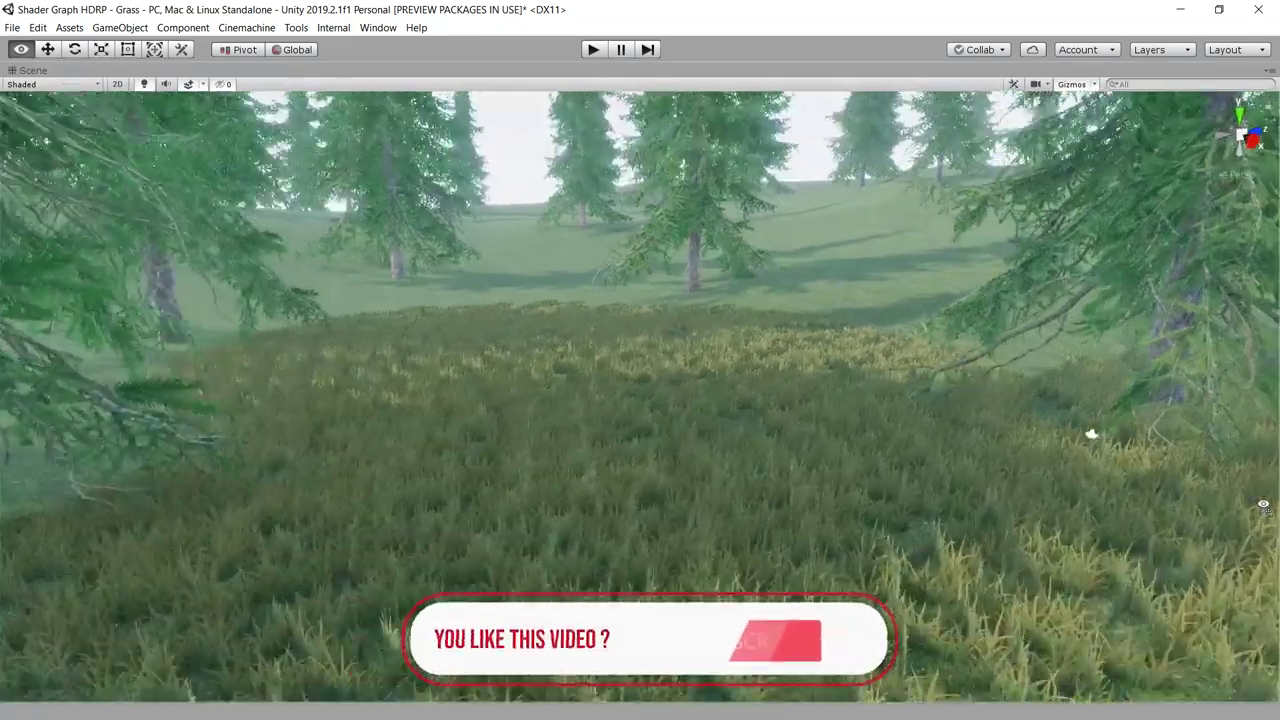
pyautogui.moveTo(1263, 505); pyautogui.dragTo(771, 500, button='right')
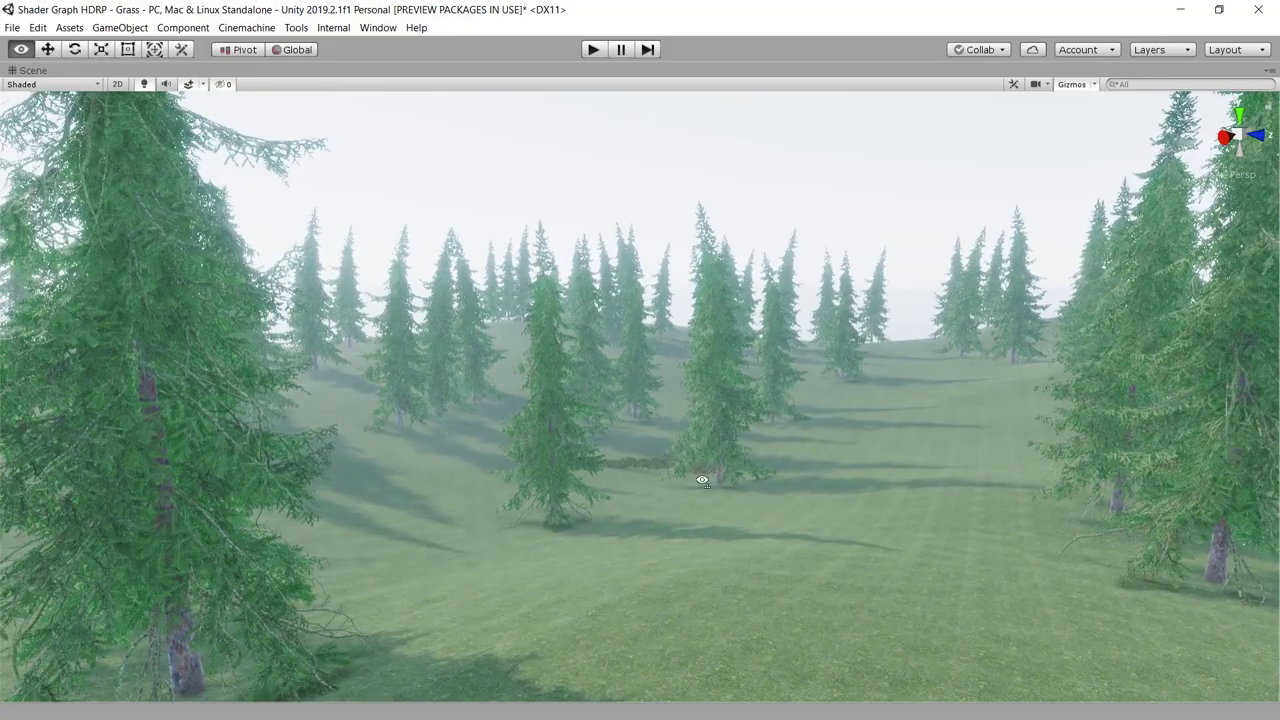
pyautogui.moveTo(702, 480); pyautogui.dragTo(936, 539, button='right')
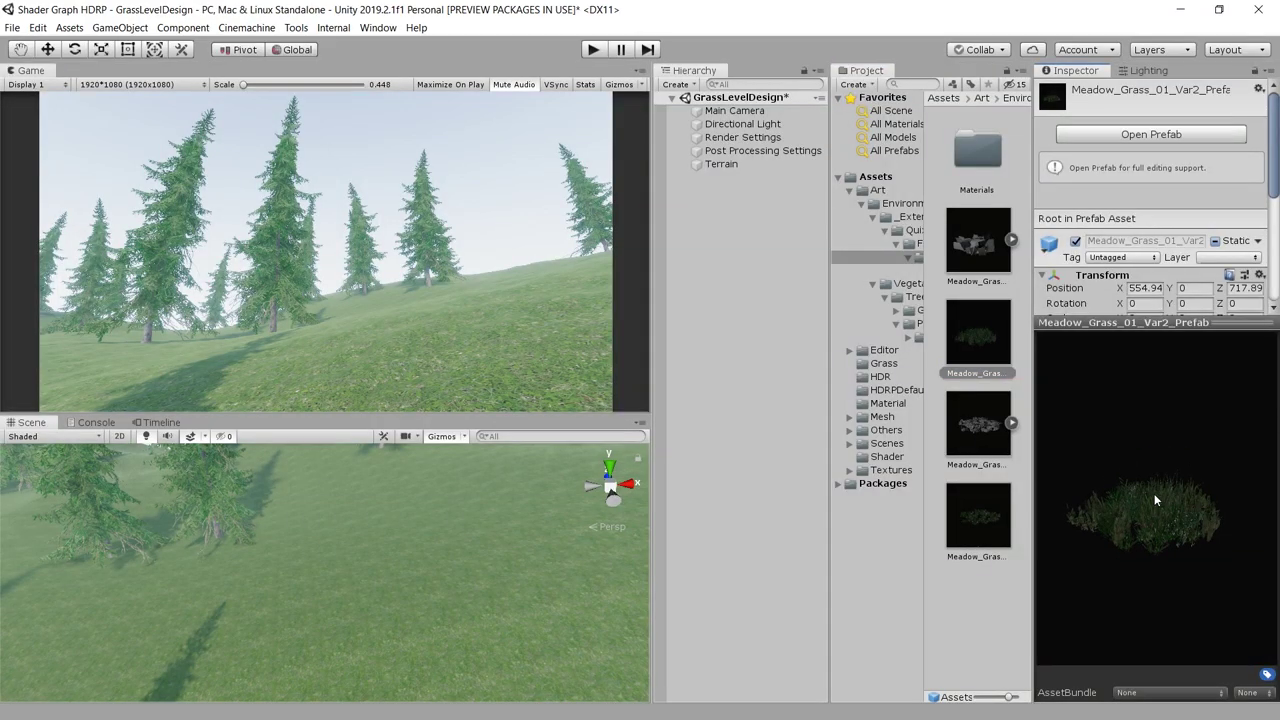
# Step: Select the Terrain, switch its Inspector to Paint Trees, and view the grass field
pyautogui.moveTo(1155, 497); pyautogui.dragTo(1180, 532)
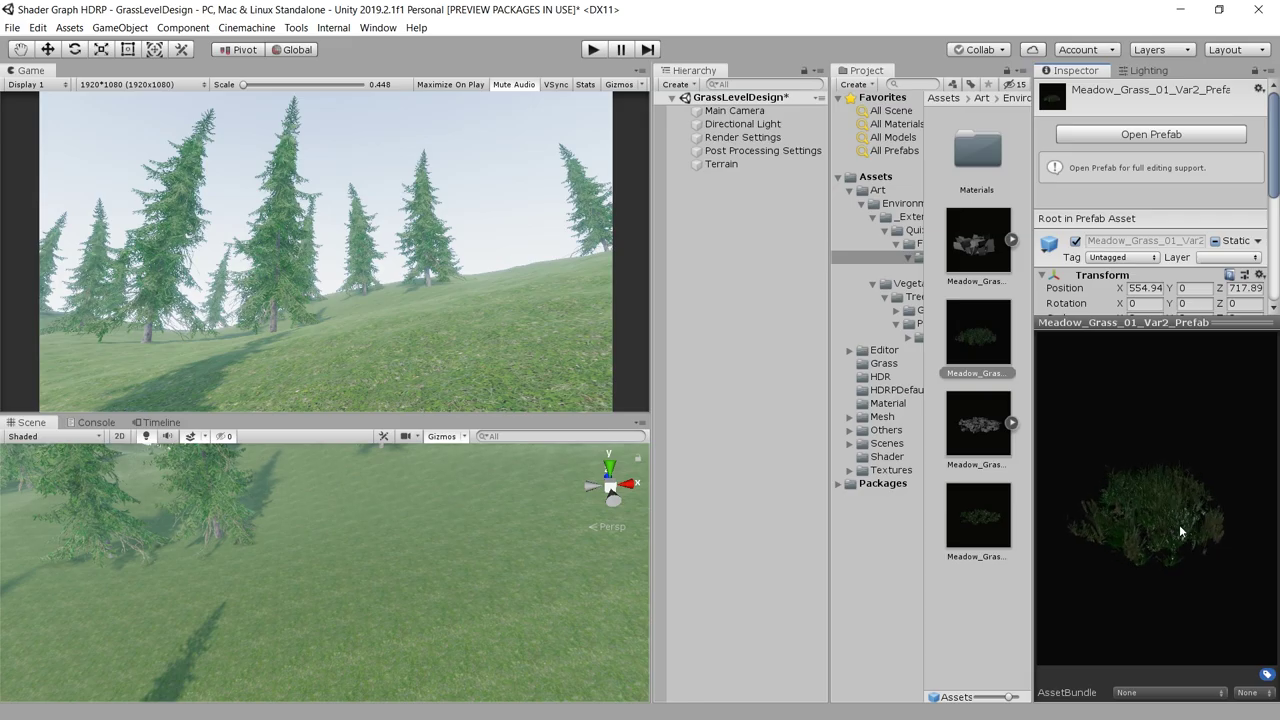
pyautogui.click(476, 547)
pyautogui.moveTo(476, 547)
pyautogui.mouseDown(button='right')
pyautogui.moveTo(200, 643)
pyautogui.moveTo(343, 614)
pyautogui.mouseUp(button='right')
pyautogui.hotkey('shift', 'space')
pyautogui.moveTo(705, 536); pyautogui.dragTo(819, 473, button='right')
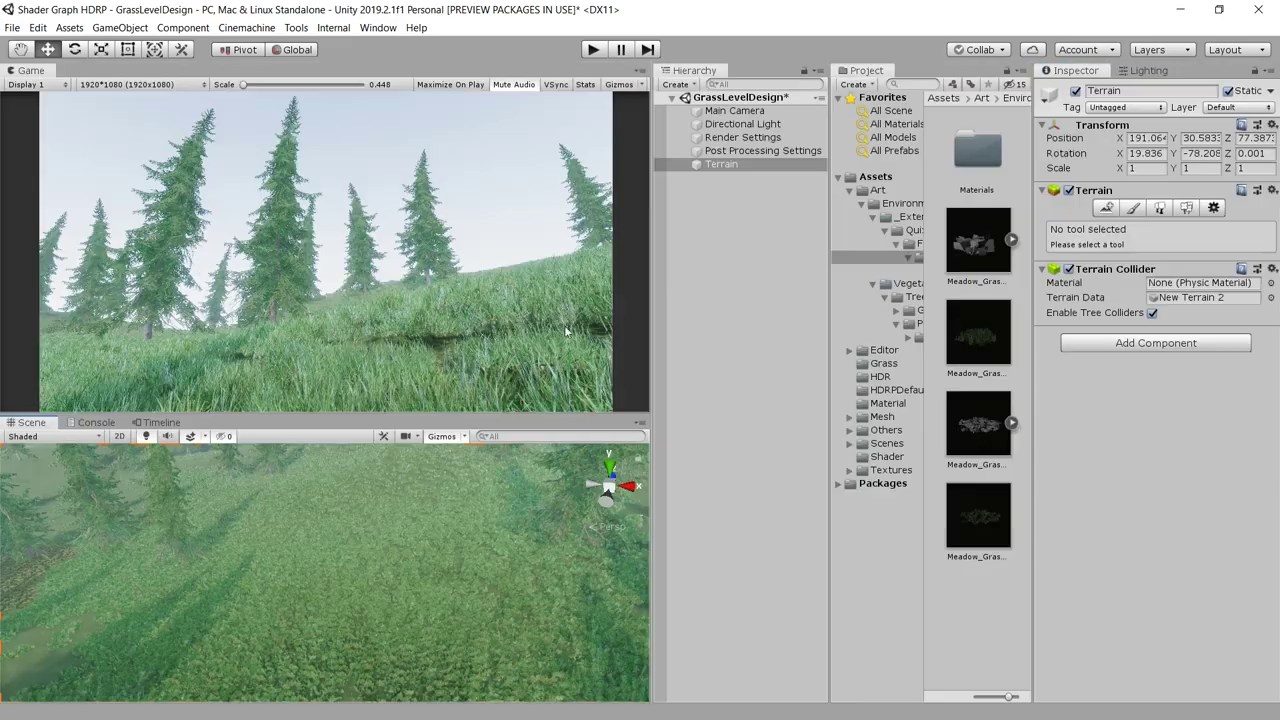
pyautogui.hotkey('shift', 'space')
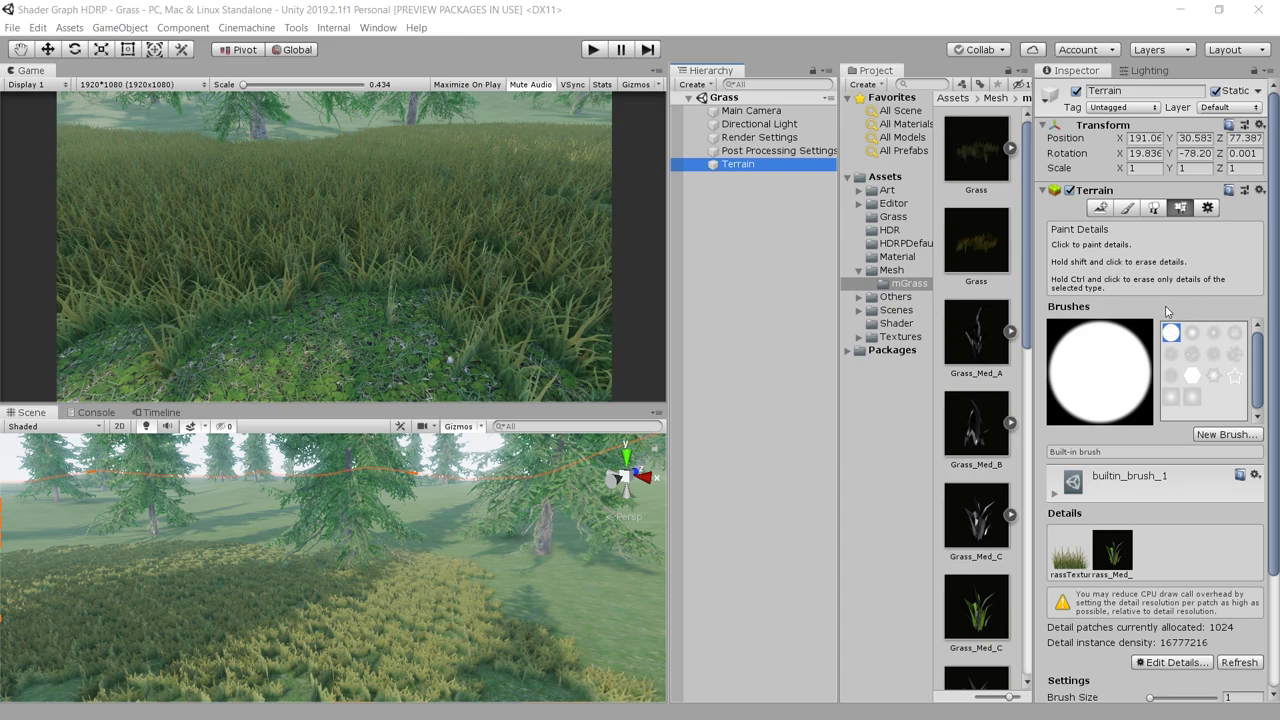
pyautogui.click(1153, 207)
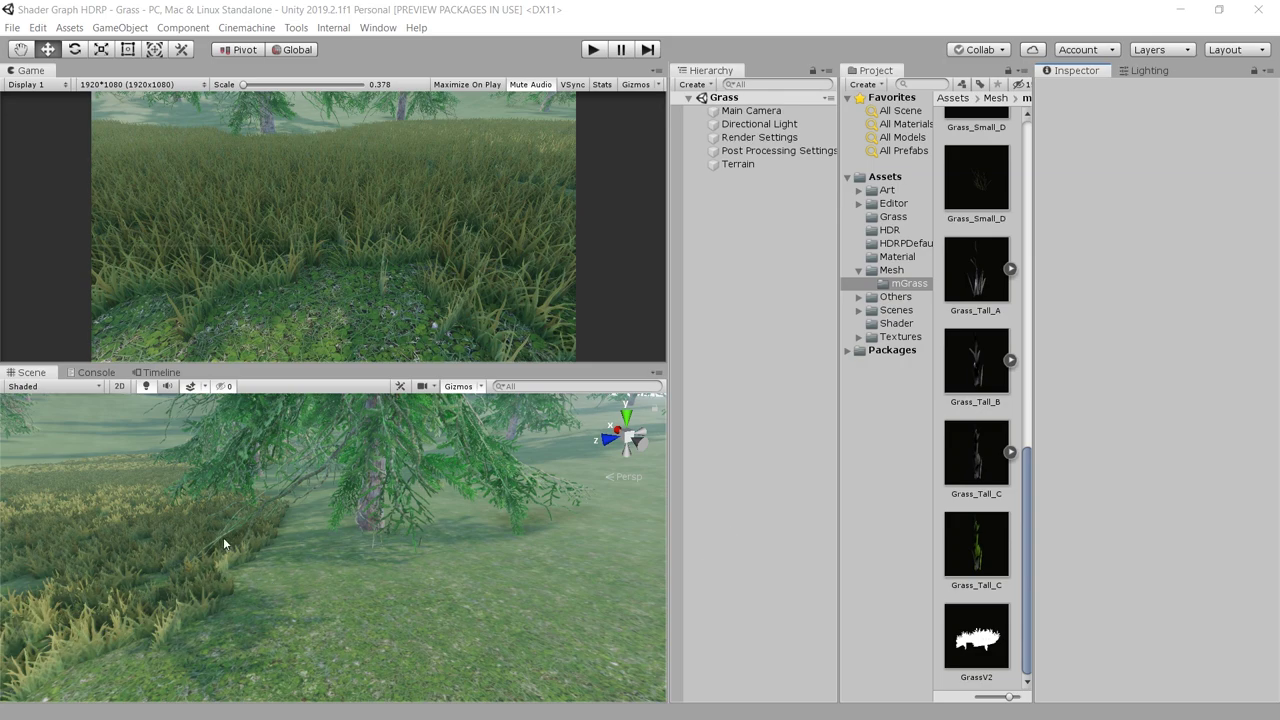
pyautogui.moveTo(487, 576); pyautogui.dragTo(326, 553, button='right')
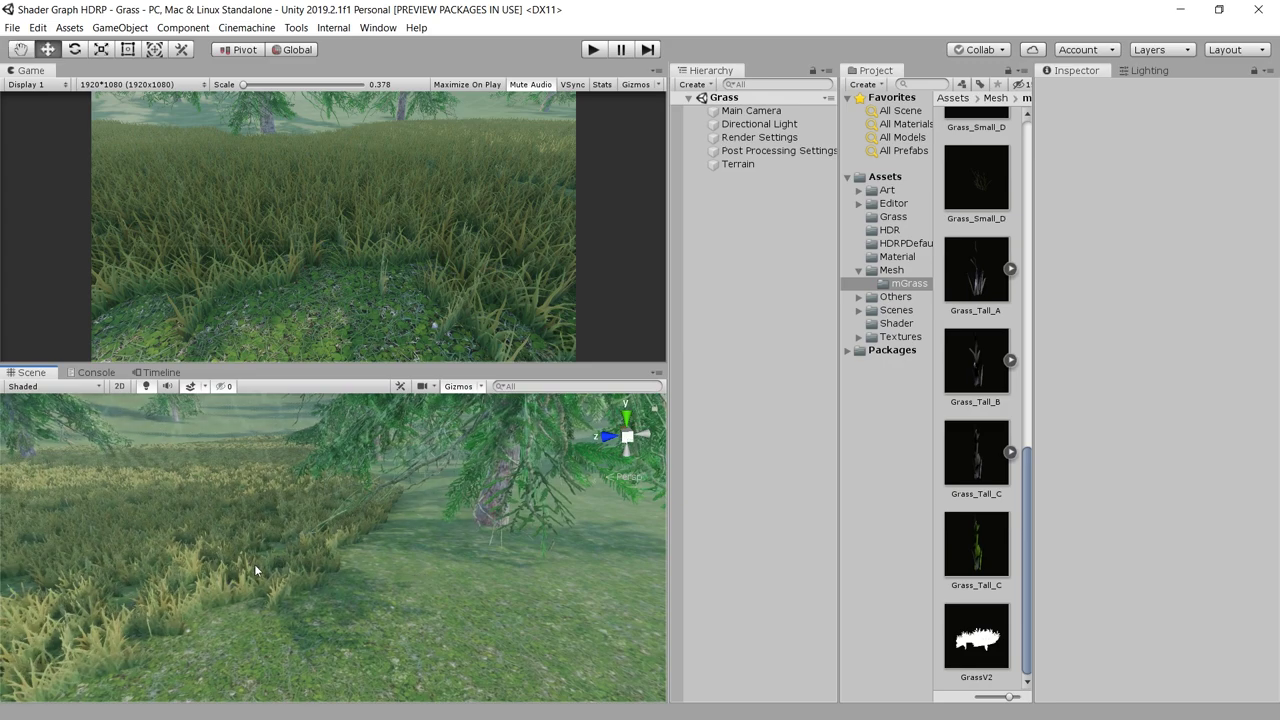
# Step: Add GrassV2 as a new terrain tree prefab through Edit Trees > Add Tree
pyautogui.click(745, 164)
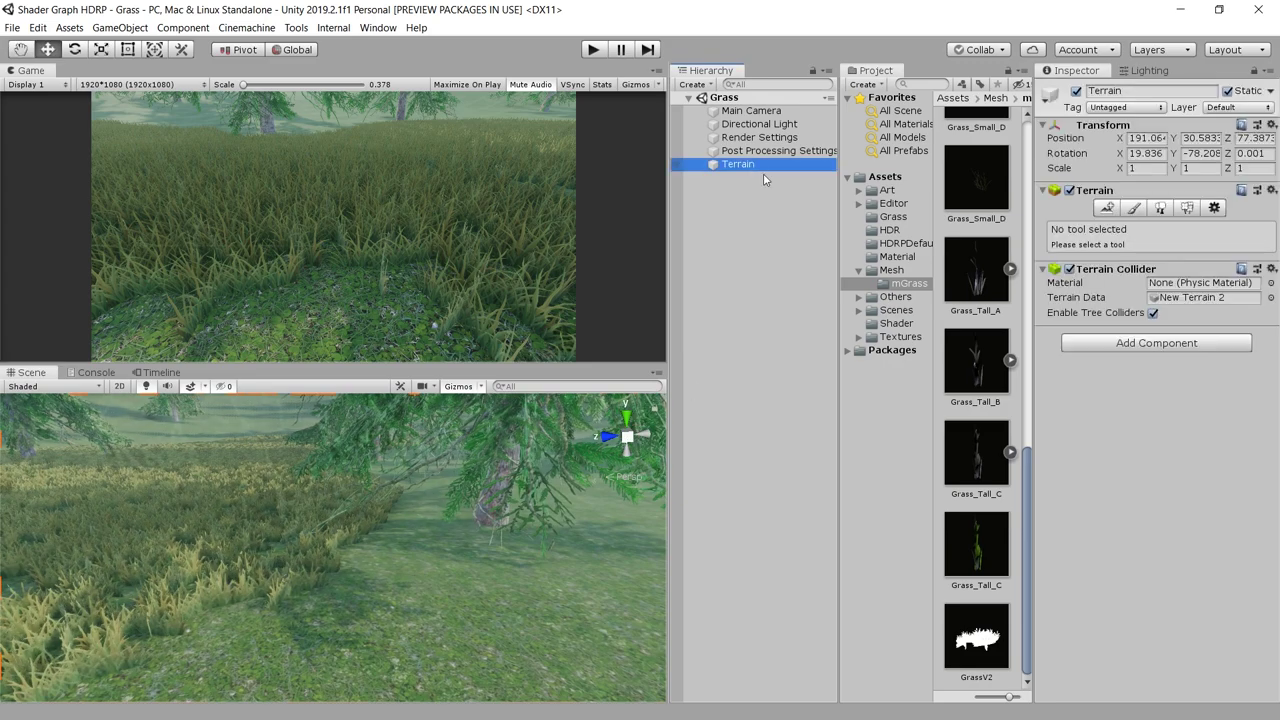
pyautogui.click(1159, 208)
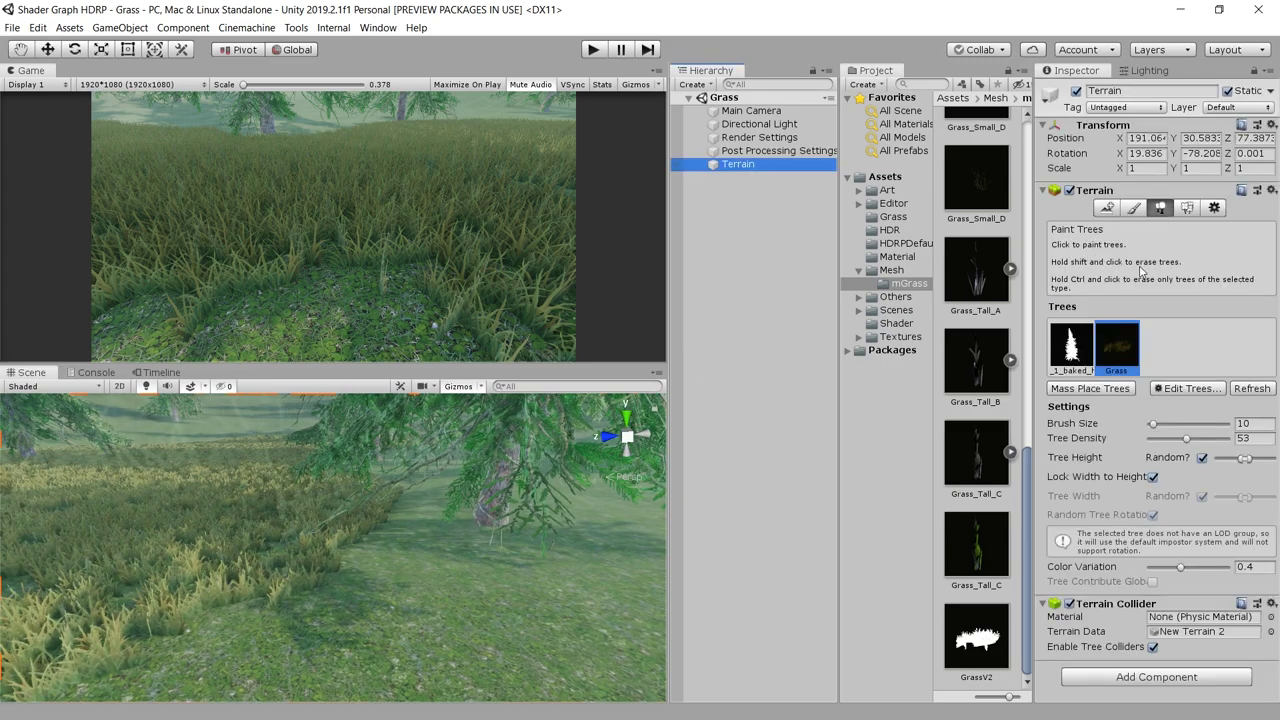
pyautogui.click(1190, 390)
pyautogui.click(1192, 396)
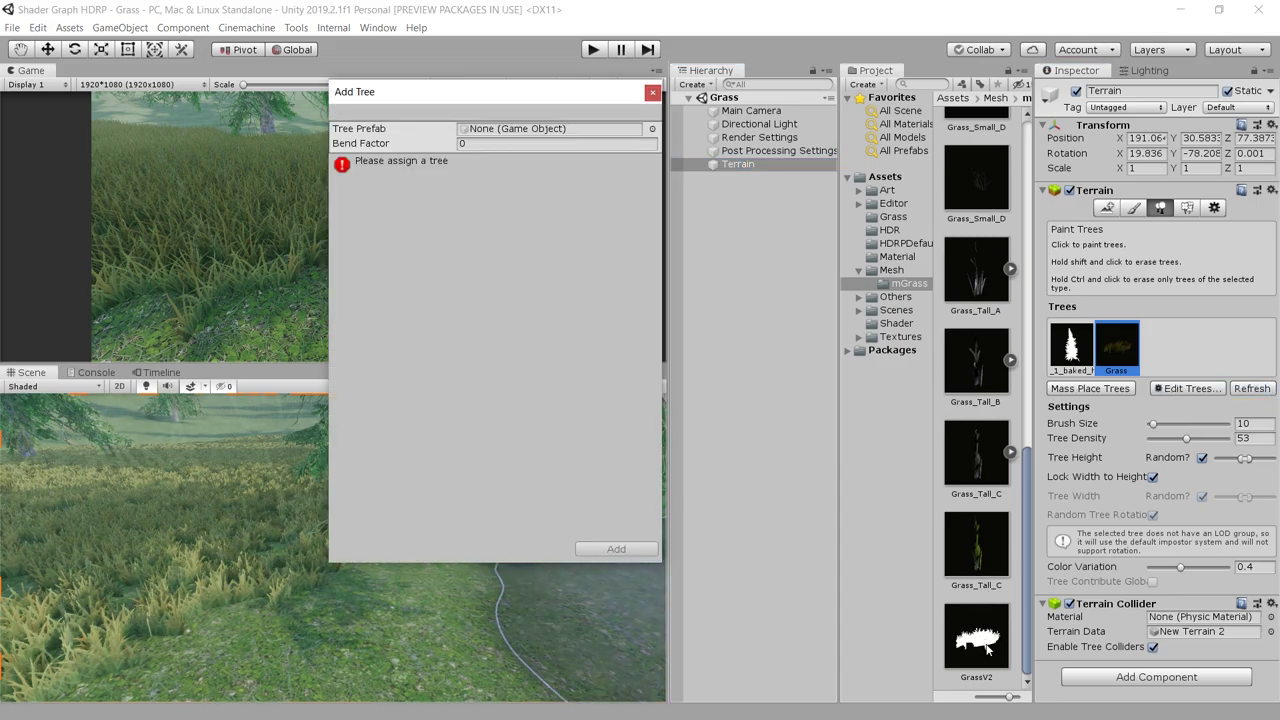
pyautogui.moveTo(988, 648); pyautogui.dragTo(557, 130)
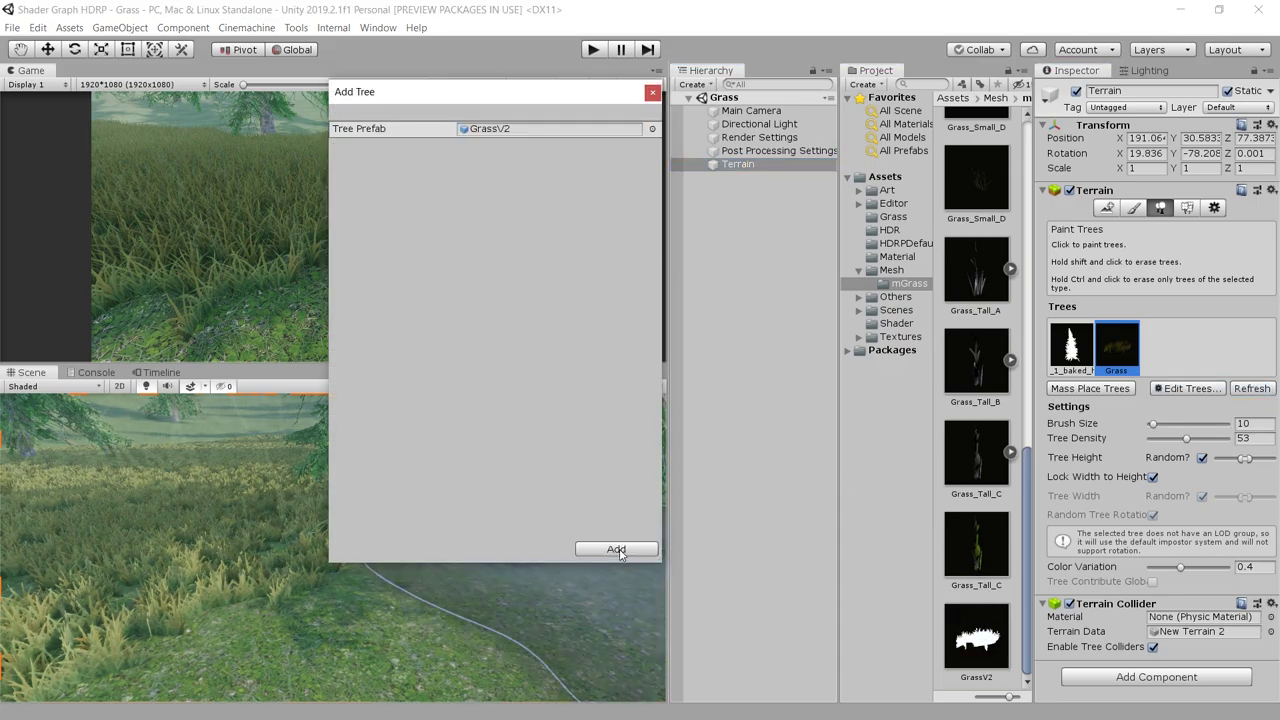
pyautogui.click(617, 549)
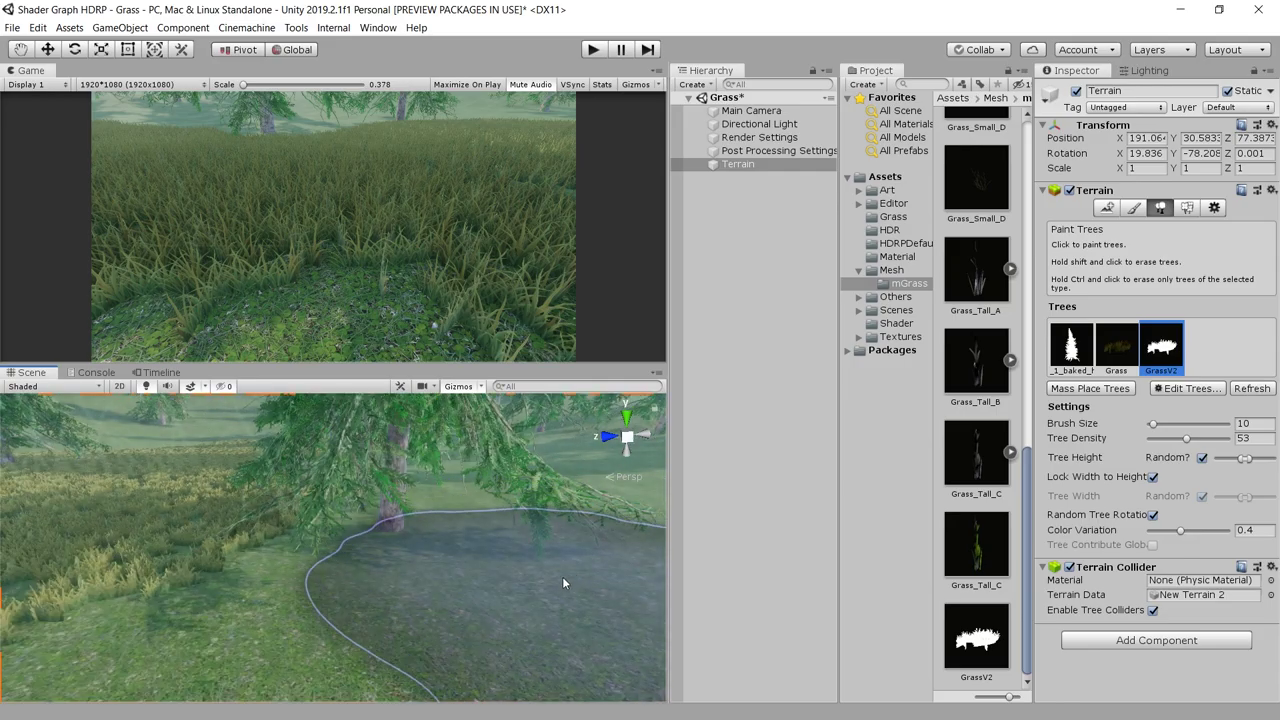
# Step: Paint GrassV2 clumps onto the terrain and view them beside the pines
pyautogui.moveTo(557, 575)
pyautogui.mouseDown()
pyautogui.moveTo(600, 614)
pyautogui.moveTo(567, 572)
pyautogui.mouseUp()
pyautogui.hotkey('shift', 'space')
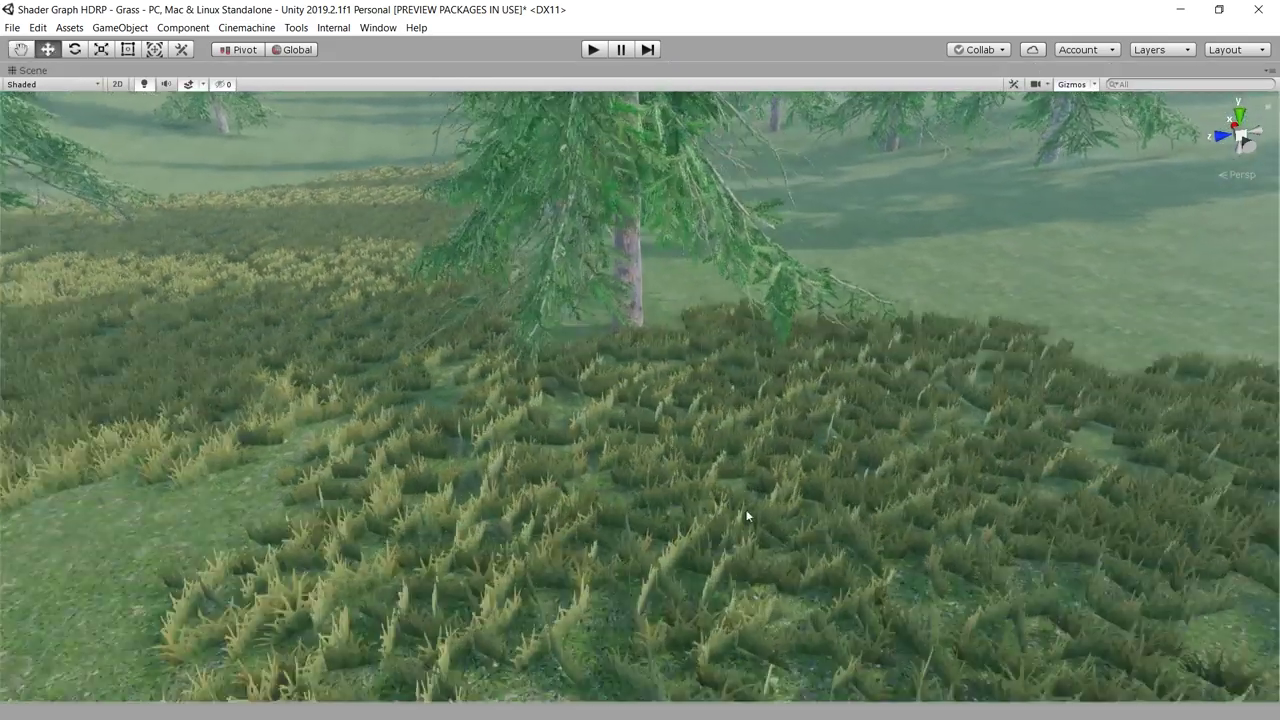
pyautogui.moveTo(746, 509); pyautogui.dragTo(817, 400, button='right')
pyautogui.press('s')
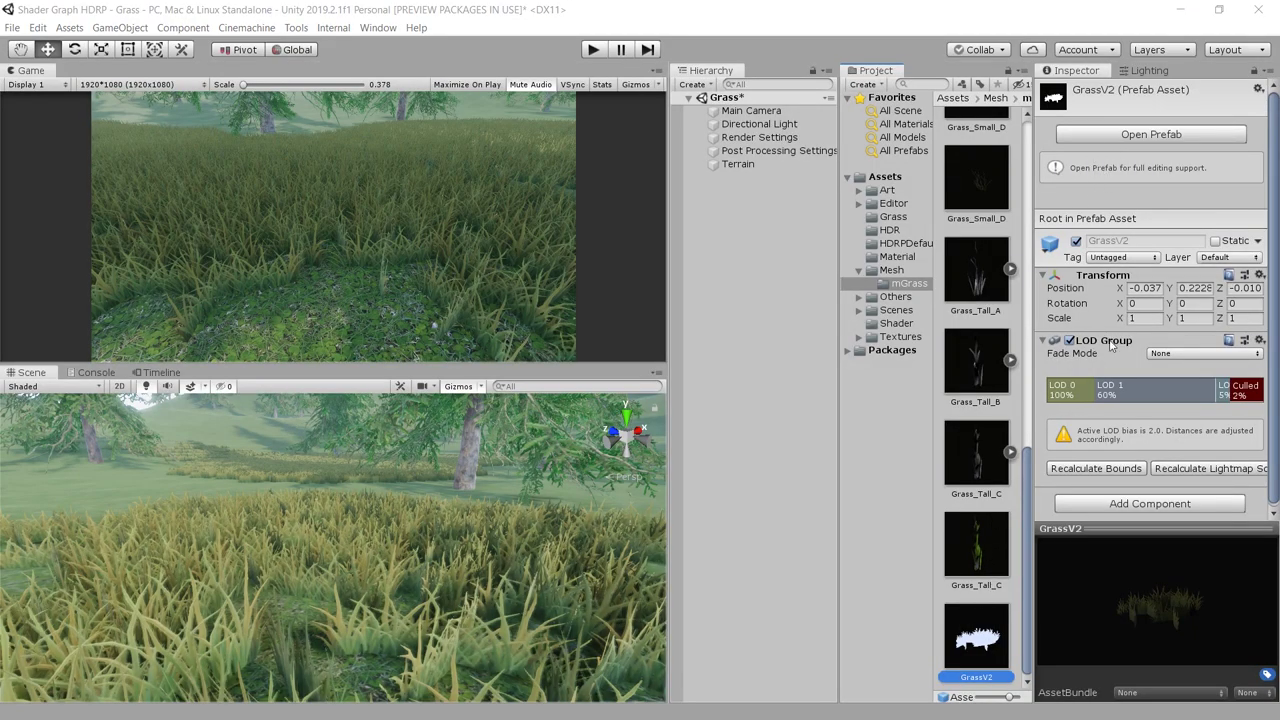
# Step: Drag the Grass model into the scene and reset its Transform to zero position, zero rotation and scale 1
pyautogui.scroll(10, 976, 300)
pyautogui.click(976, 159)
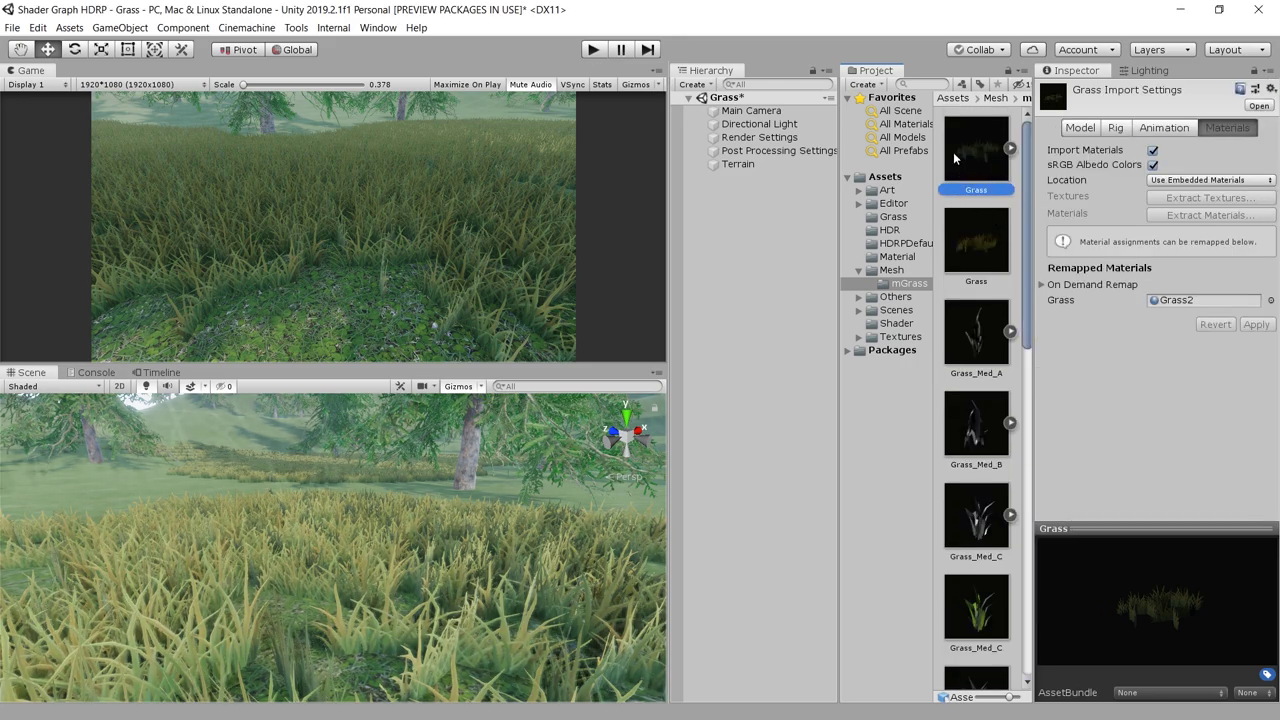
pyautogui.moveTo(955, 151); pyautogui.dragTo(740, 230)
pyautogui.press('f')
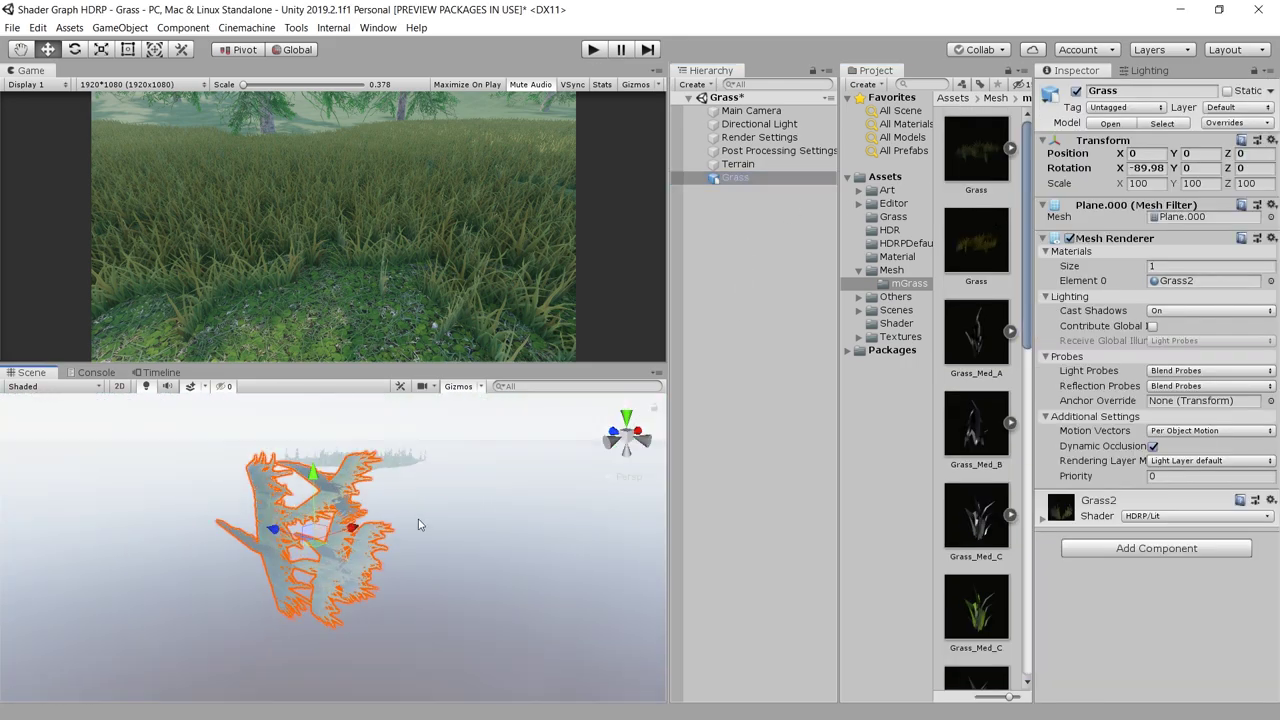
pyautogui.click(1271, 140)
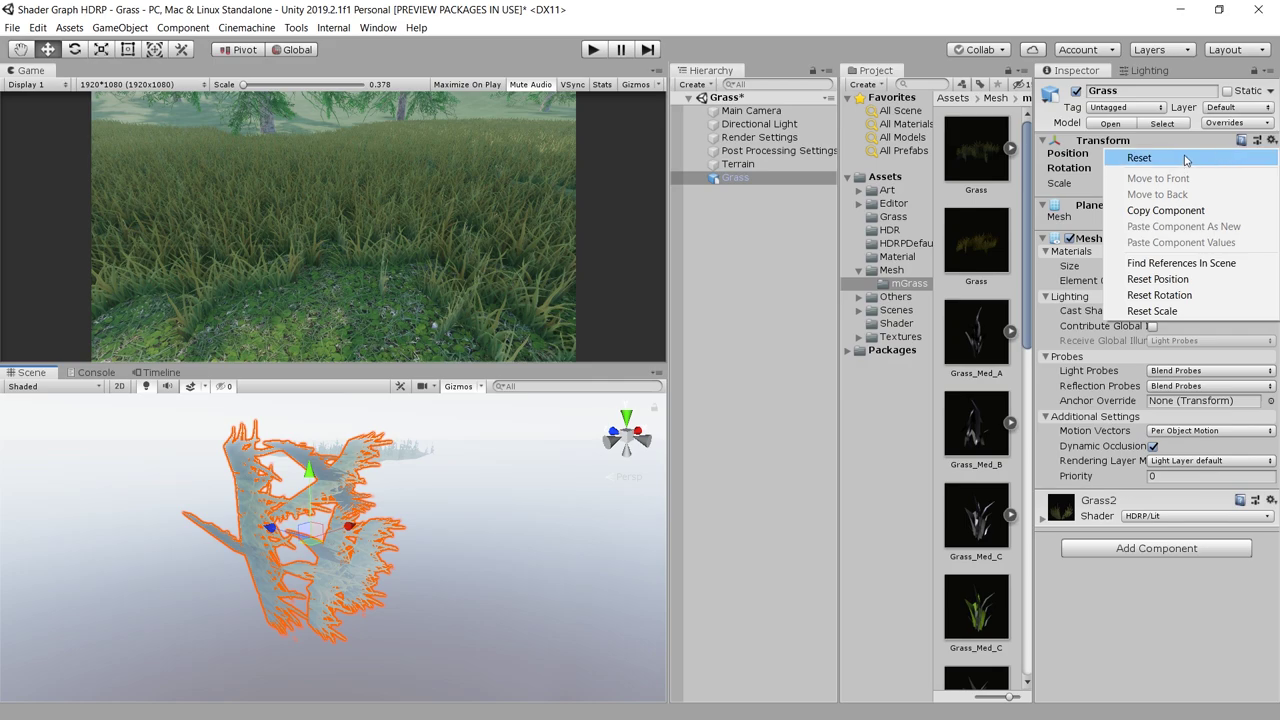
pyautogui.click(1140, 158)
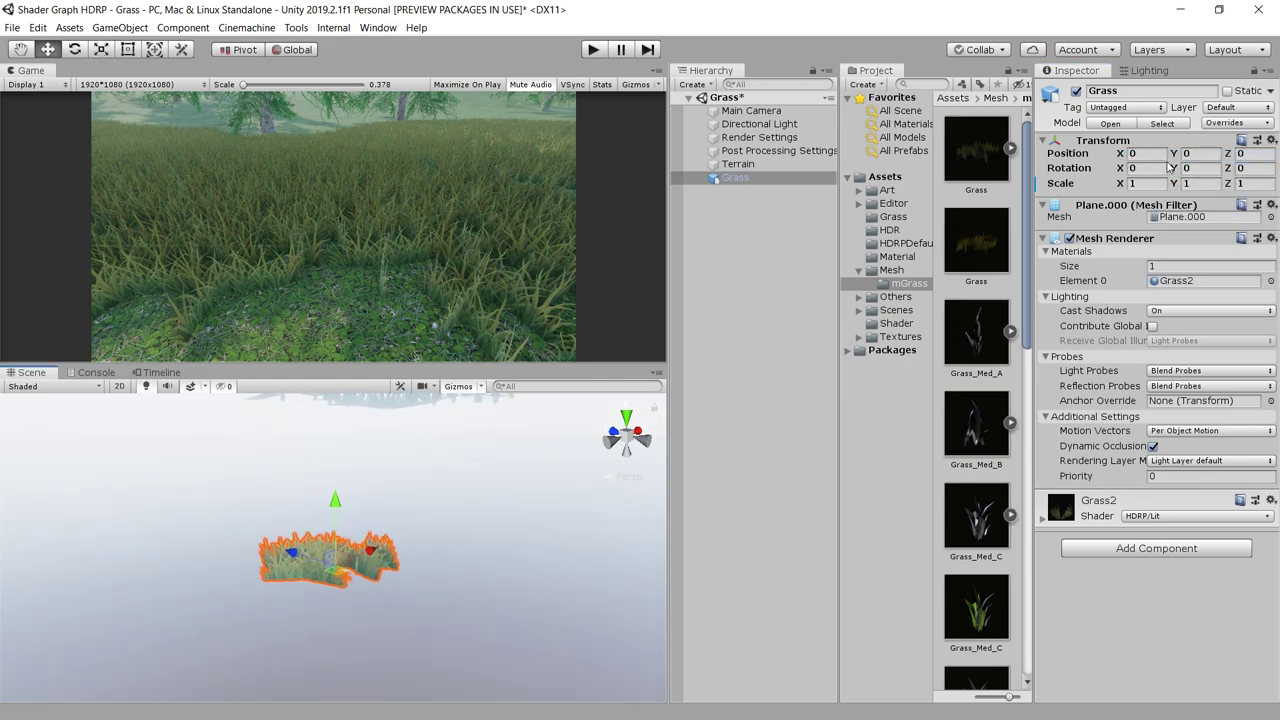
pyautogui.doubleClick(757, 180)
# Step: Create an empty GameObject named GrassV3 and give it an LOD Group component
pyautogui.hotkey('ctrl', 'shift', 'n')
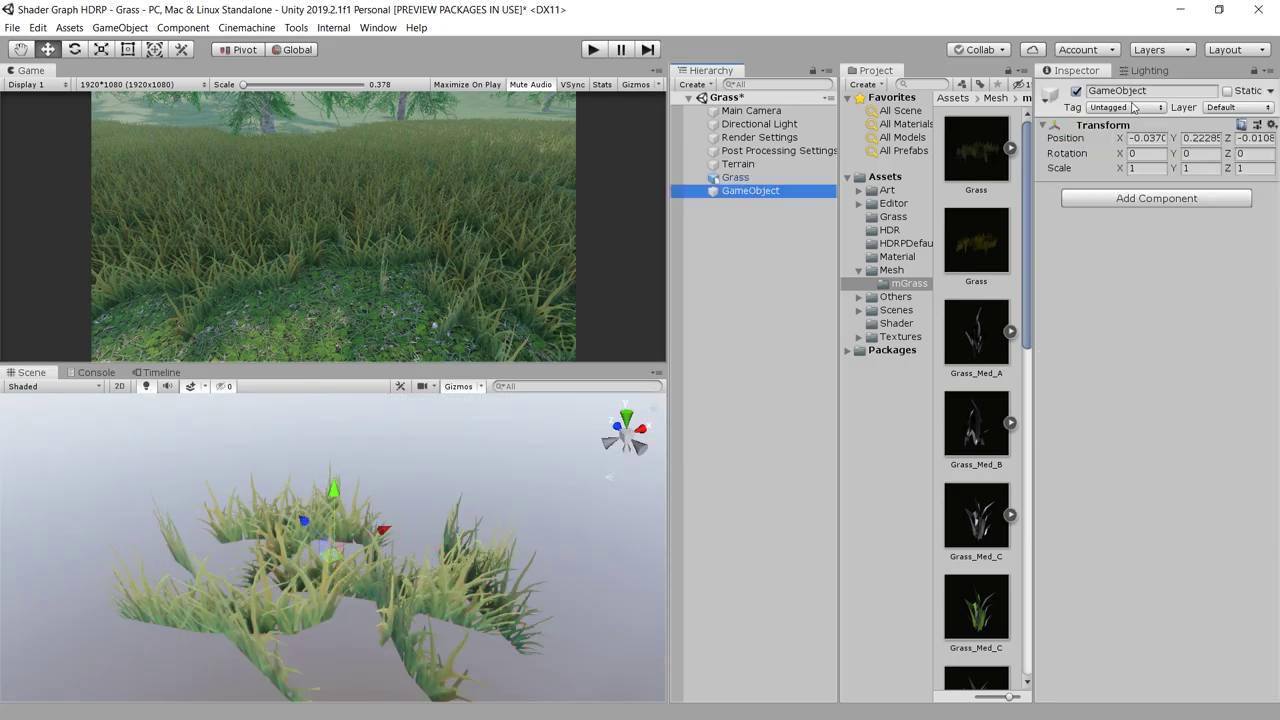
pyautogui.click(1162, 91)
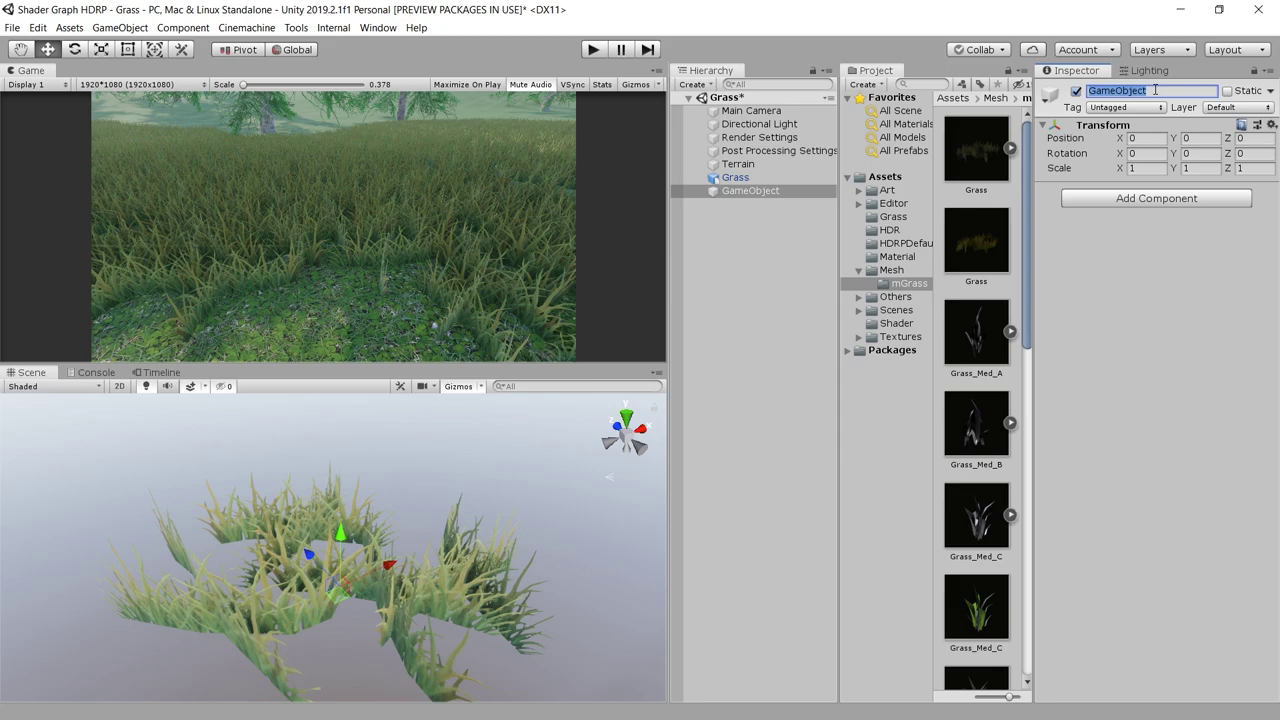
pyautogui.write('GrassV3')
pyautogui.press('Return')
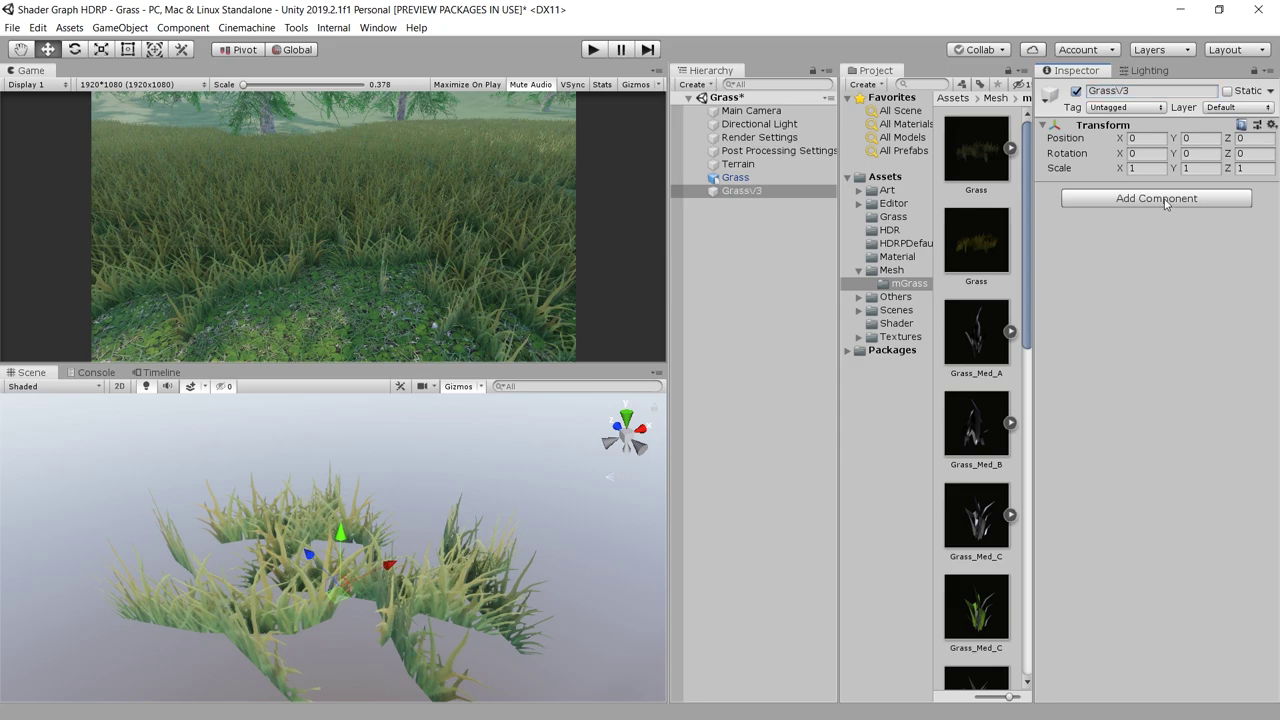
pyautogui.click(1156, 198)
pyautogui.write('lo')
pyautogui.click(1075, 264)
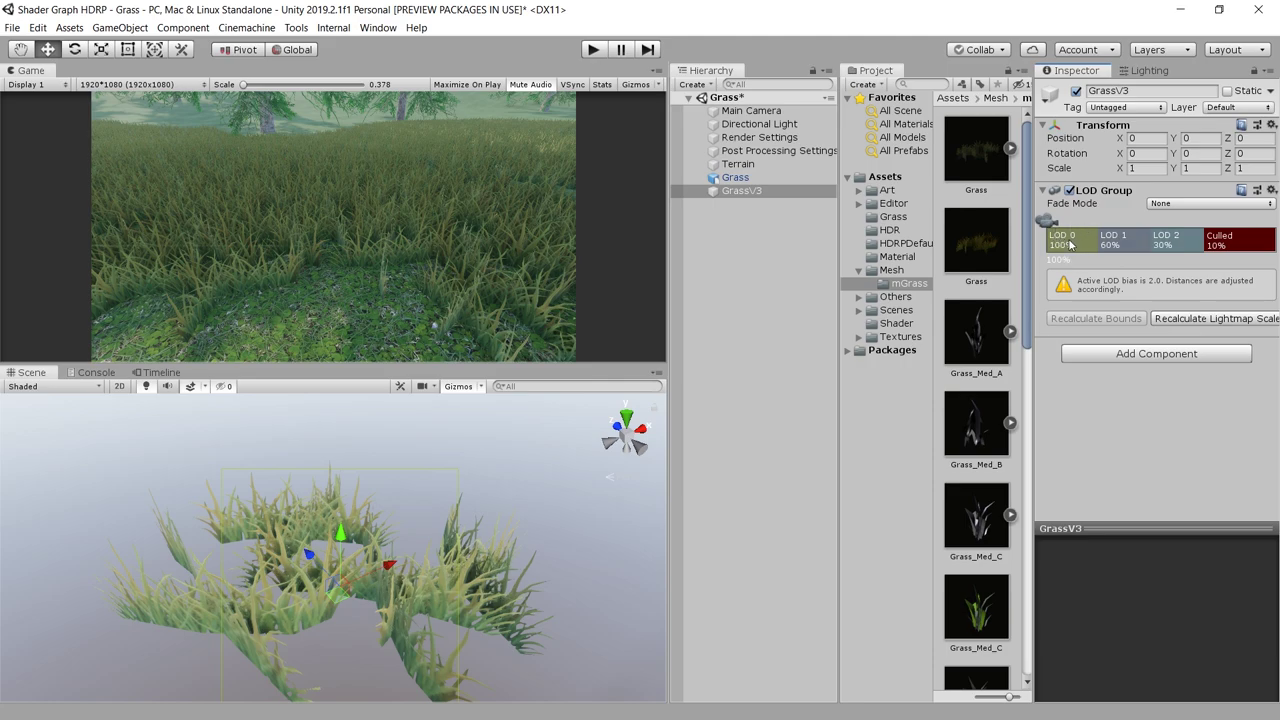
# Step: Assign the Grass mesh as the LOD 0 renderer, reparenting Grass under GrassV3
pyautogui.click(1077, 244)
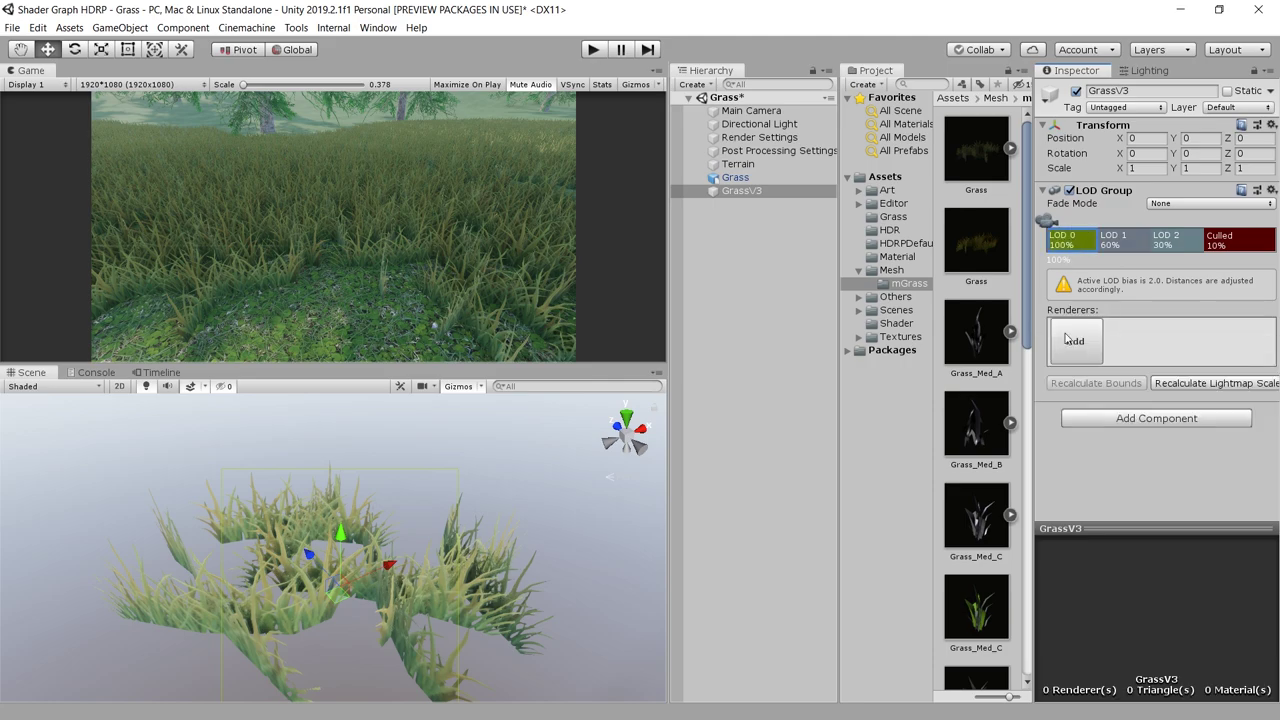
pyautogui.moveTo(757, 195); pyautogui.dragTo(1095, 348)
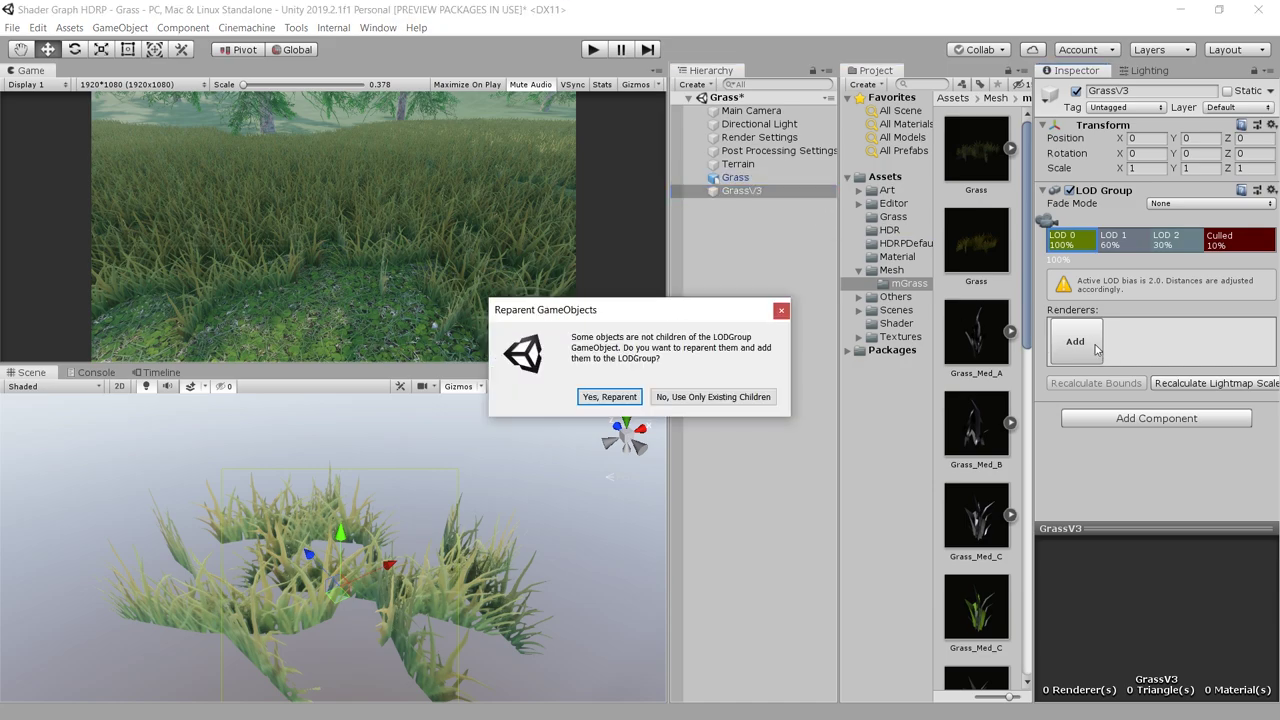
pyautogui.click(606, 399)
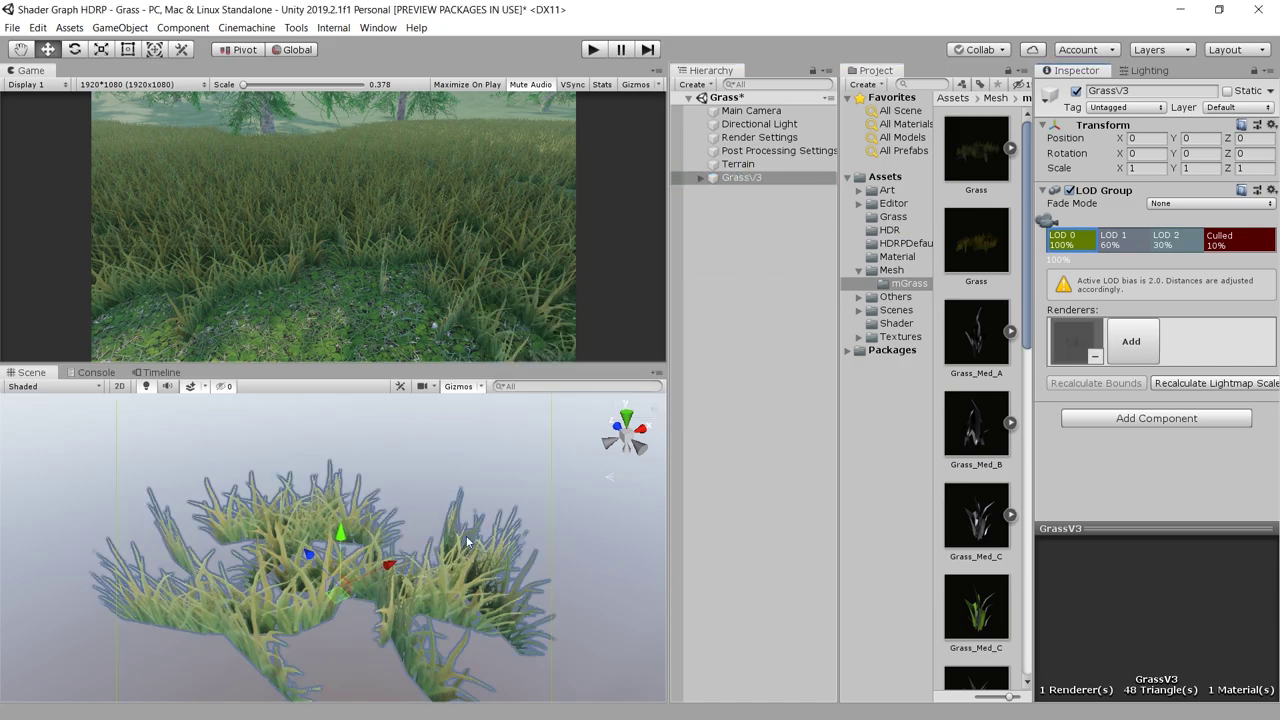
pyautogui.click(640, 428)
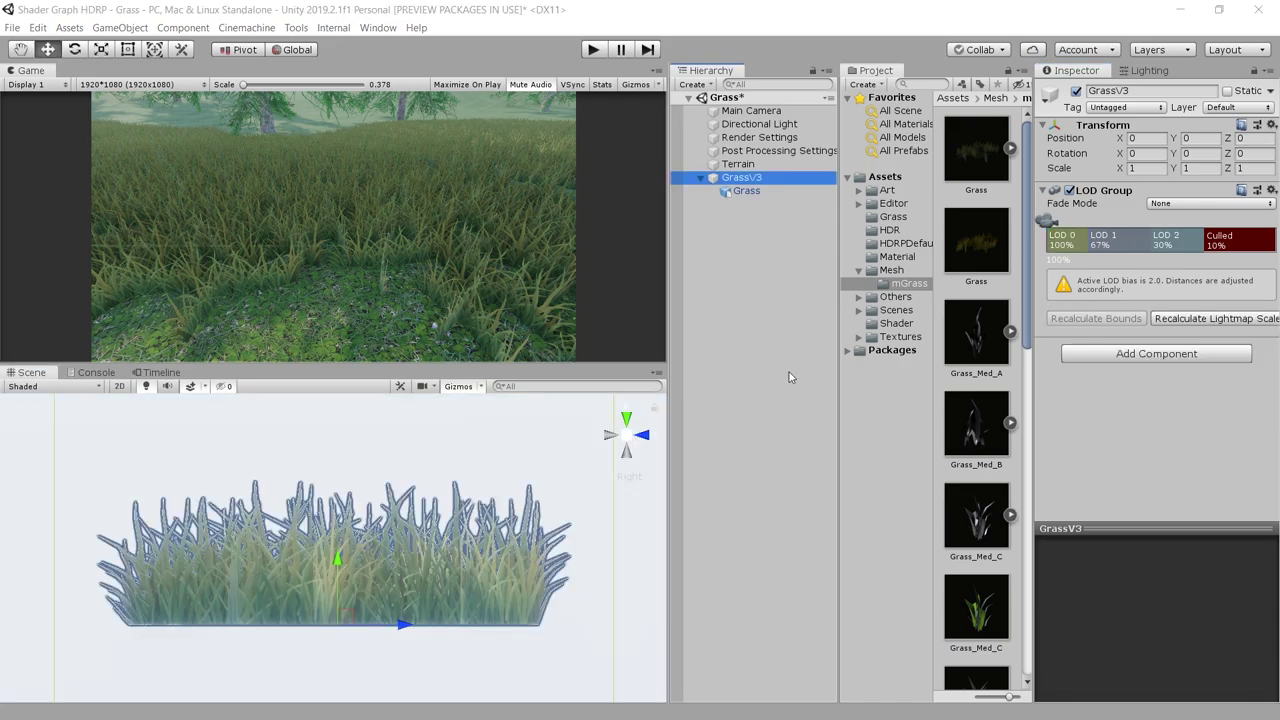
pyautogui.click(760, 192)
pyautogui.click(756, 179)
pyautogui.click(758, 191)
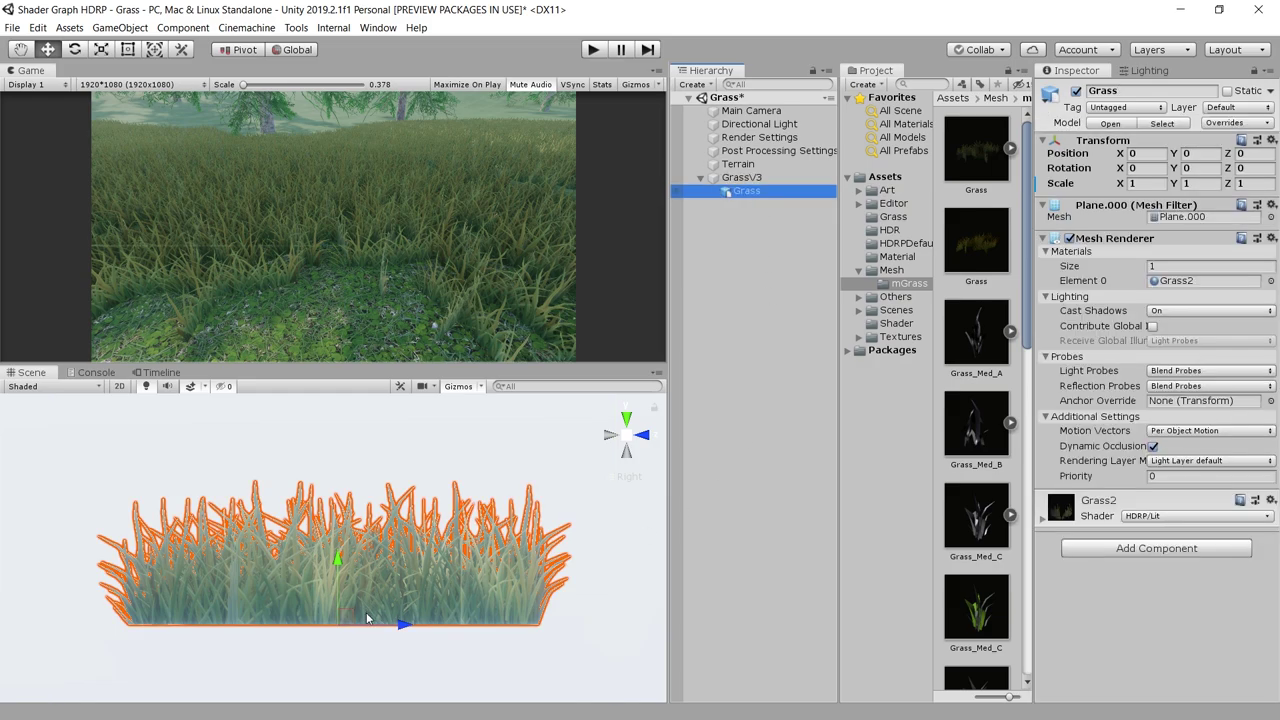
pyautogui.click(422, 519)
pyautogui.click(1068, 245)
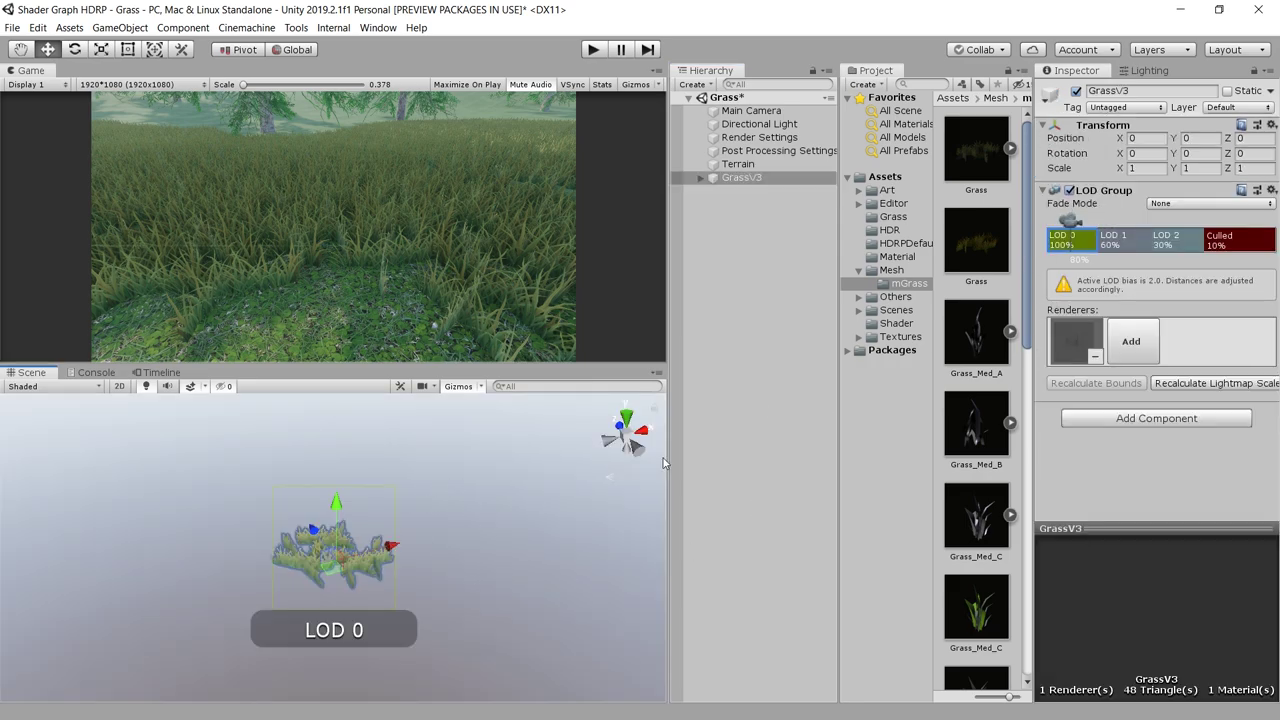
# Step: Move GrassV3's LOD dividers to 67% for LOD 1, 30% for LOD 2 and 10% for Culled
pyautogui.scroll(-3, 521, 512)
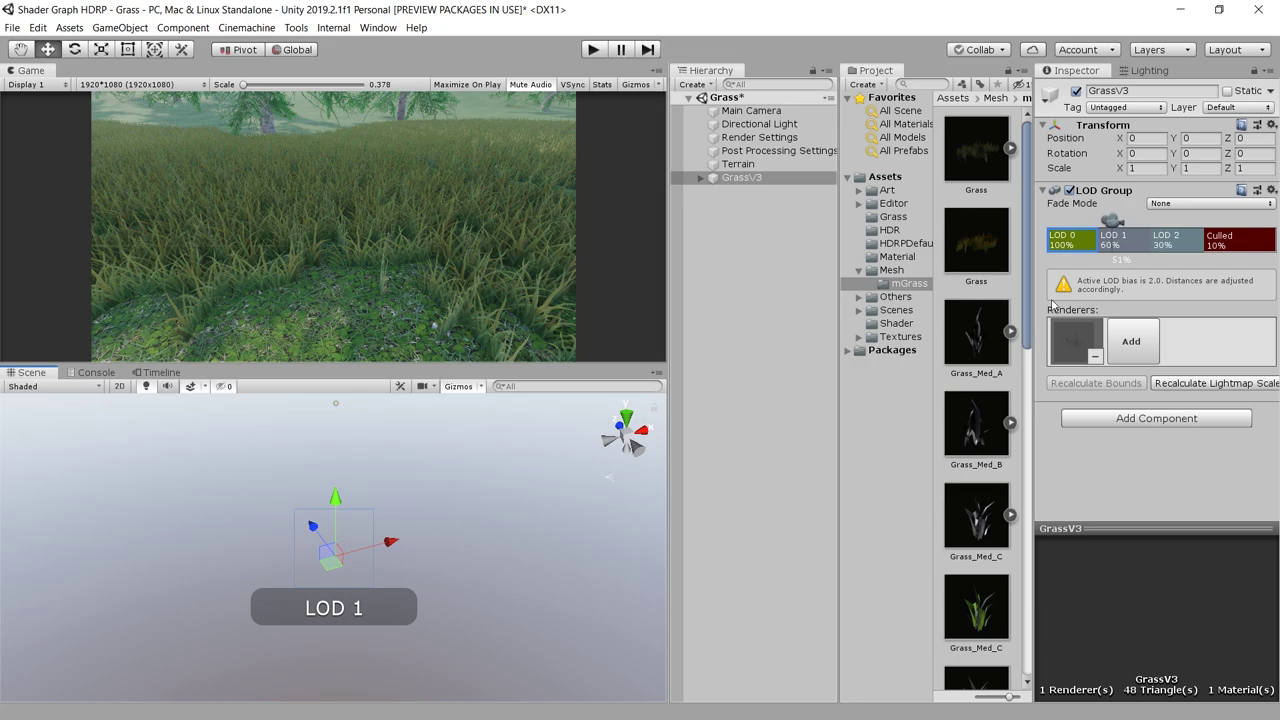
pyautogui.hotkey('ctrl', 'z')
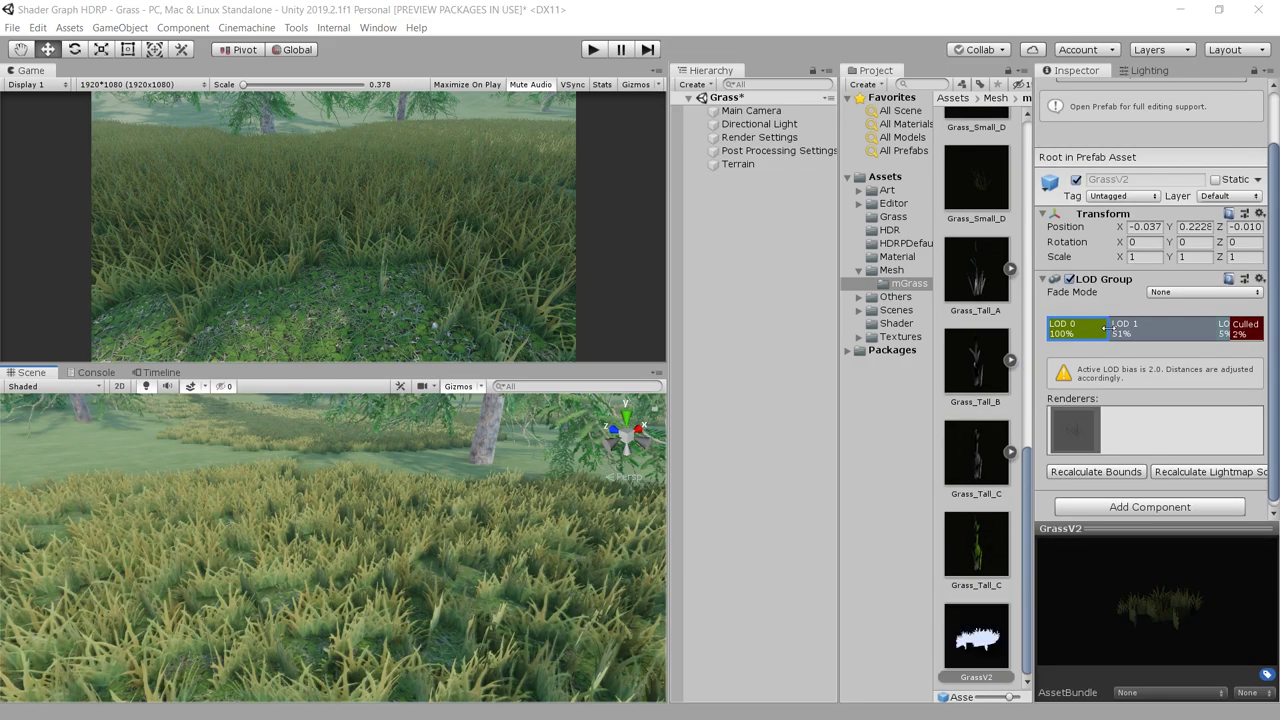
pyautogui.moveTo(1107, 328); pyautogui.dragTo(1073, 330)
pyautogui.moveTo(469, 560); pyautogui.dragTo(462, 505, button='right')
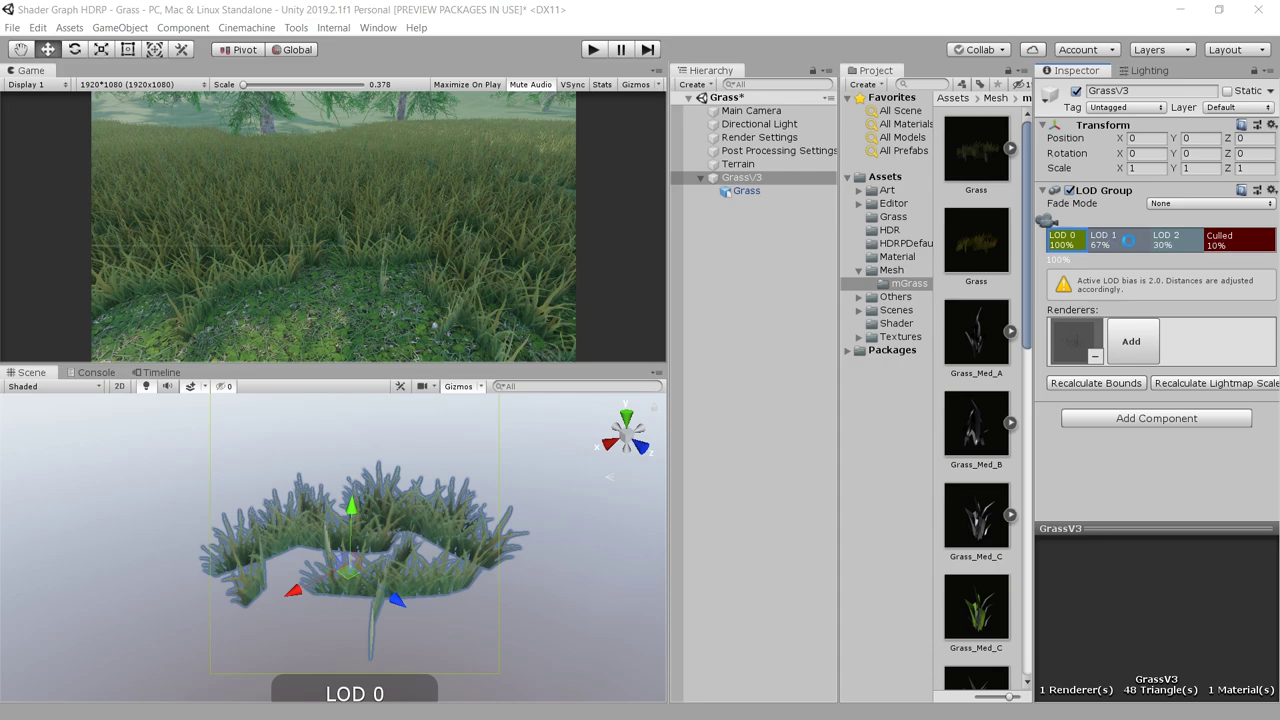
# Step: Check the LOD 2 band's renderers, then return to LOD 0 with the Grass mesh
pyautogui.click(1170, 245)
pyautogui.click(1066, 241)
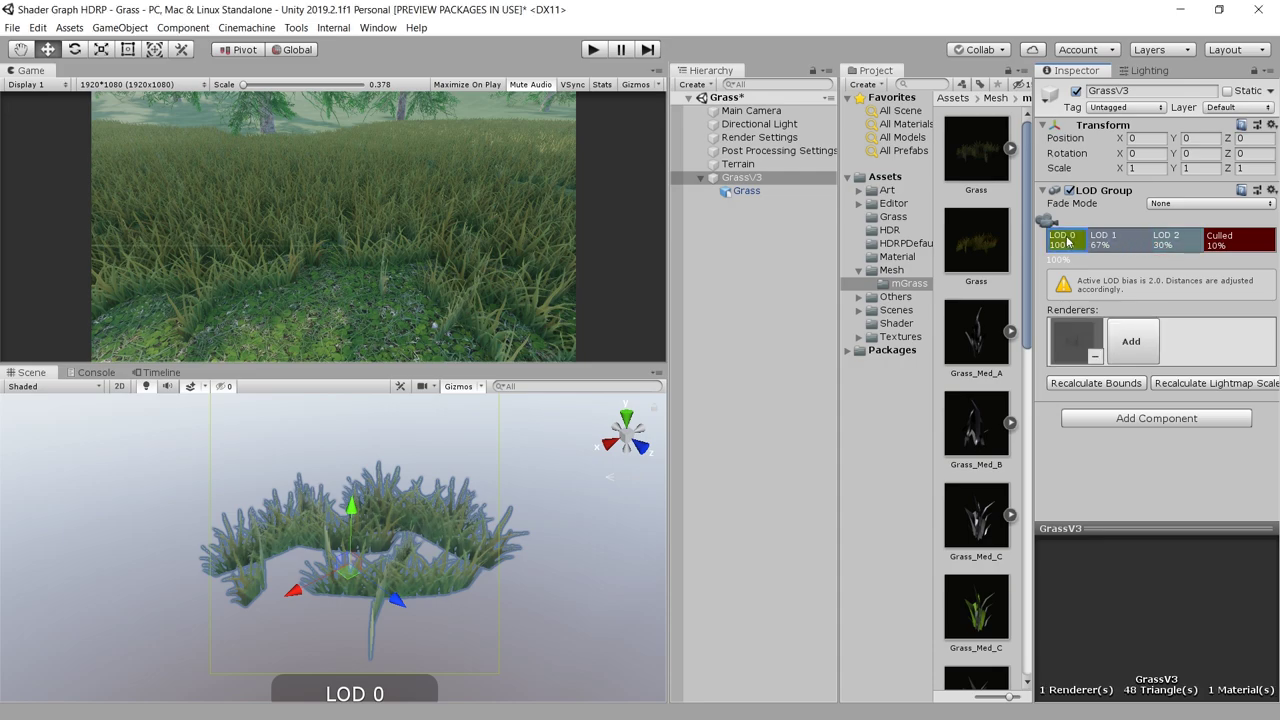